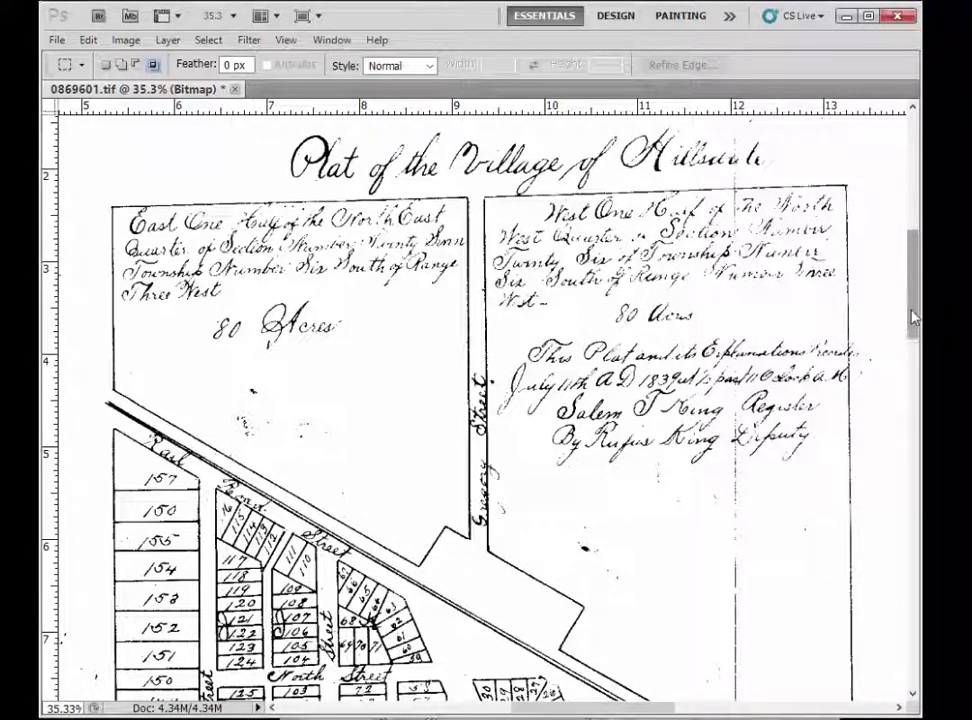
Step: Examine the Plat of the Village of Hillsdale, including its title, written descriptions and numbered street lots
mouse_move(913, 320)
mouse_down()
mouse_move(913, 400)
mouse_move(913, 300)
mouse_move(916, 310)
mouse_up()
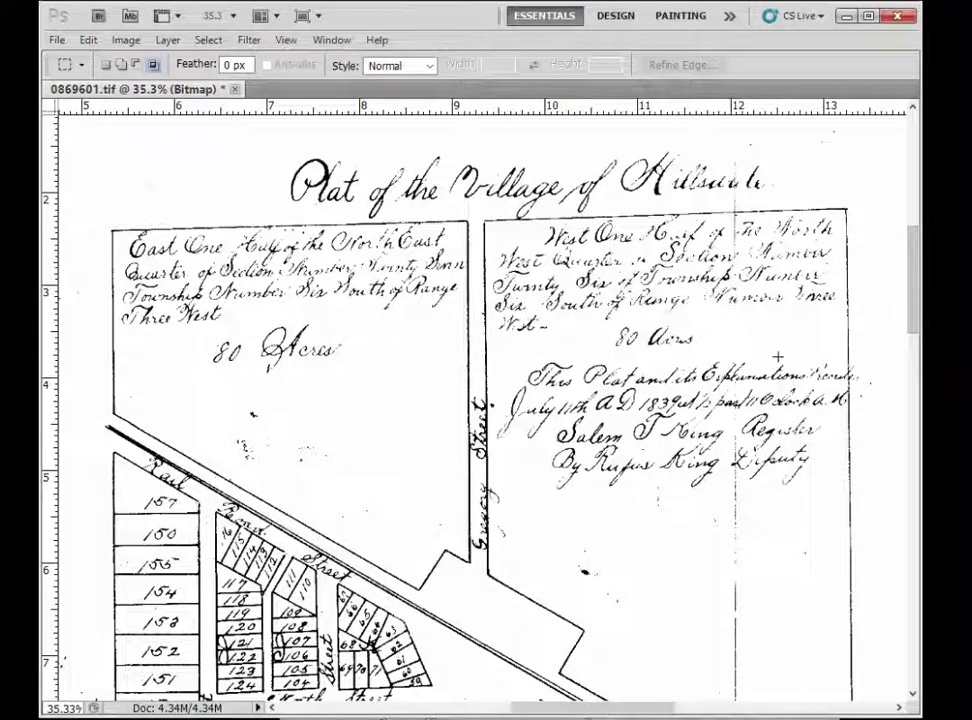
drag(913, 295, 913, 350)
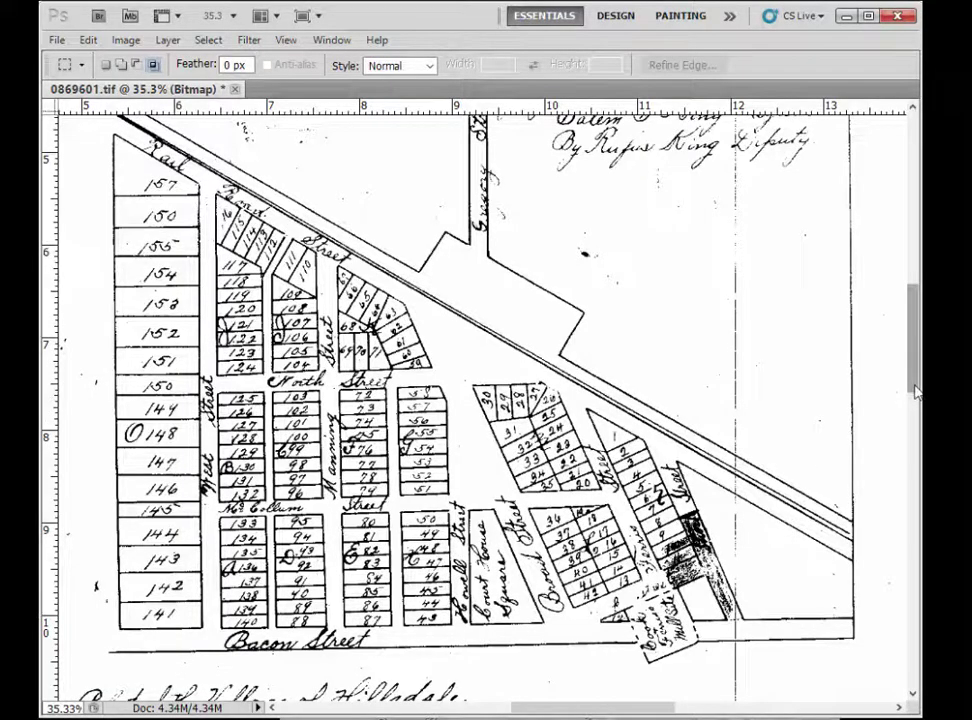
drag(912, 390, 908, 328)
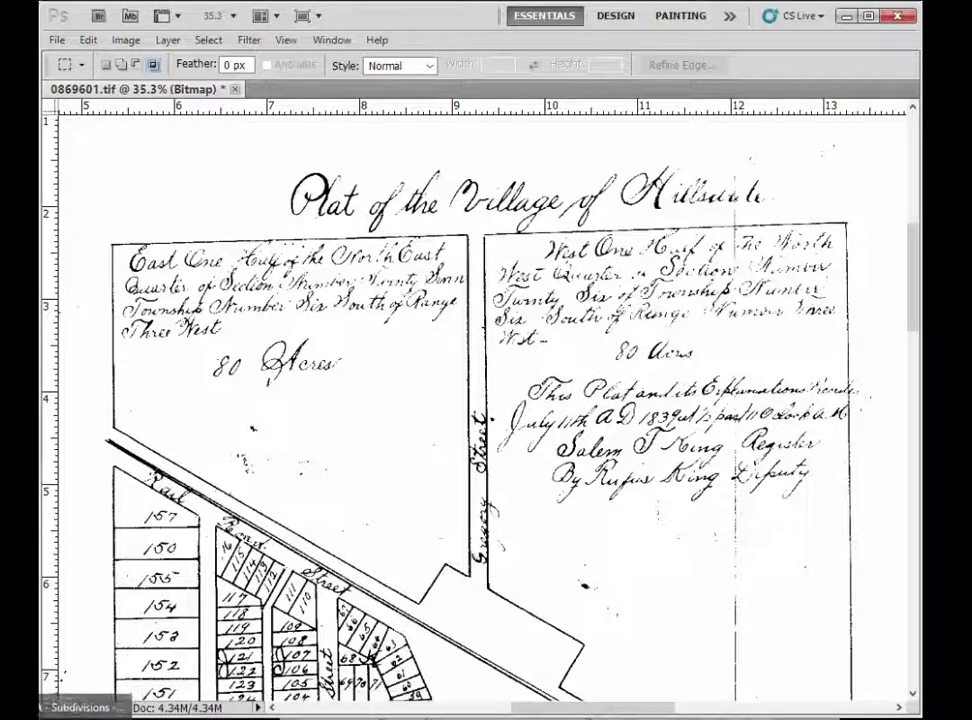
Step: Switch to Firefox, follow the aca3.accela.com/lara link on the LARA Subdivisions page, and open the OLSR record search
click(87, 705)
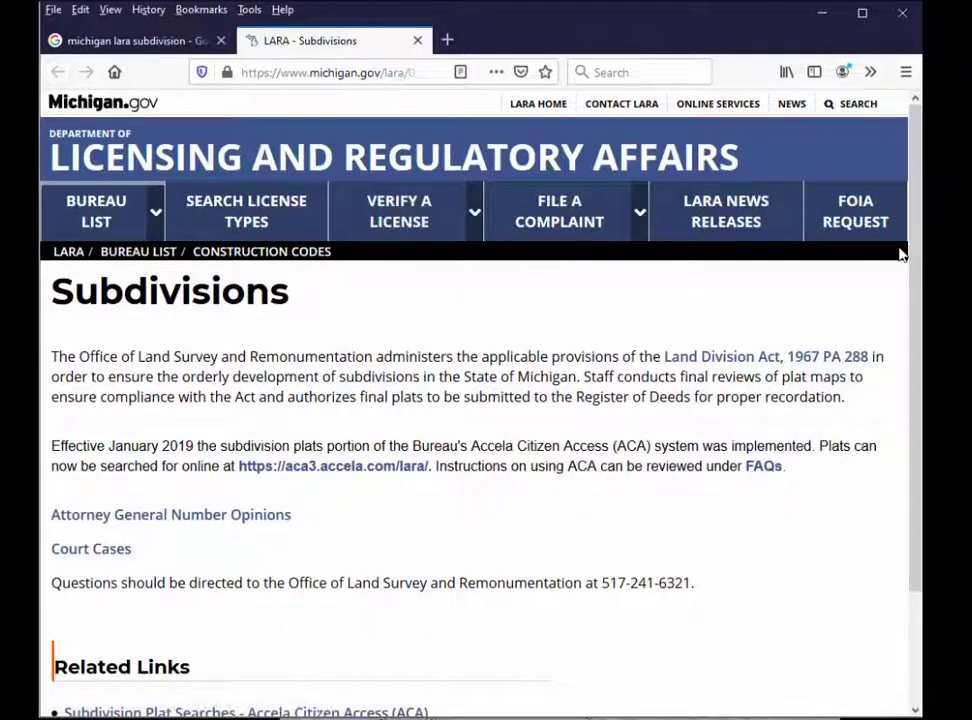
drag(909, 250, 913, 350)
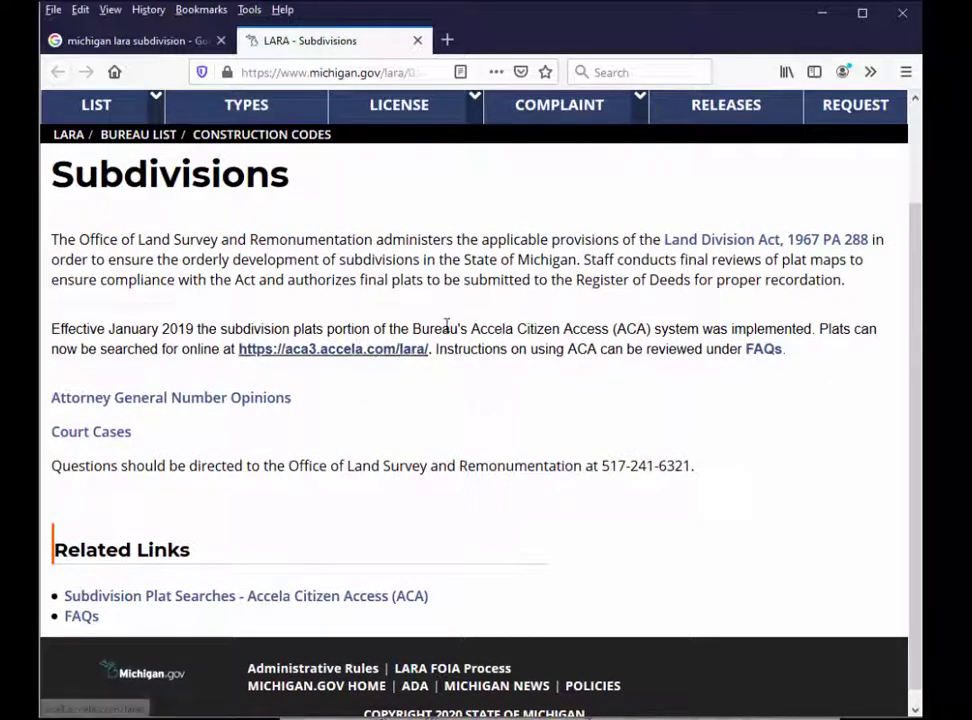
click(156, 41)
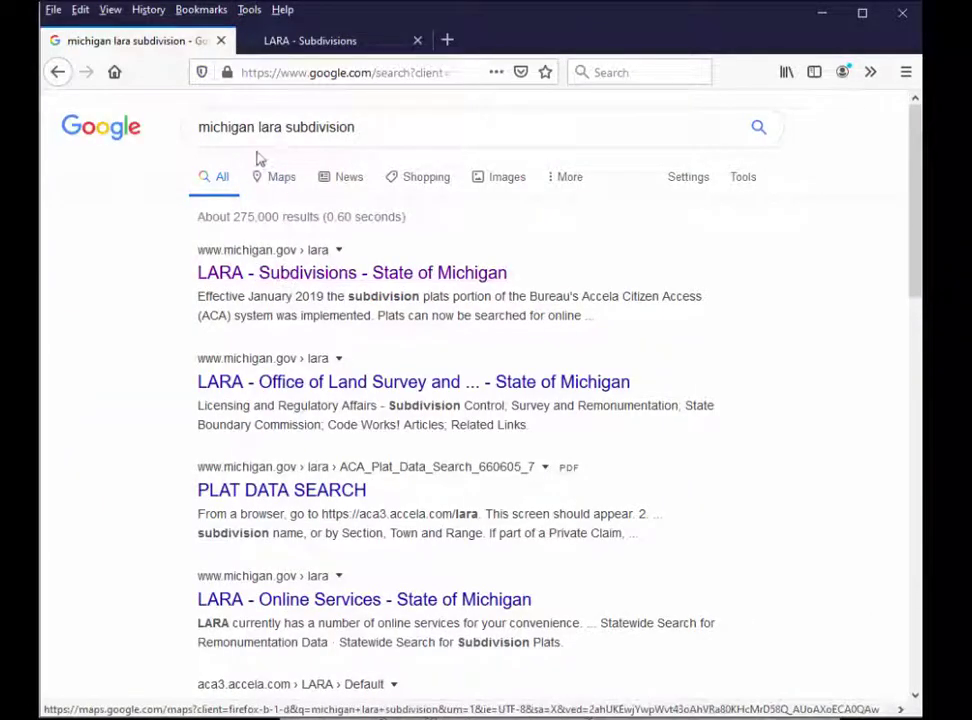
click(294, 45)
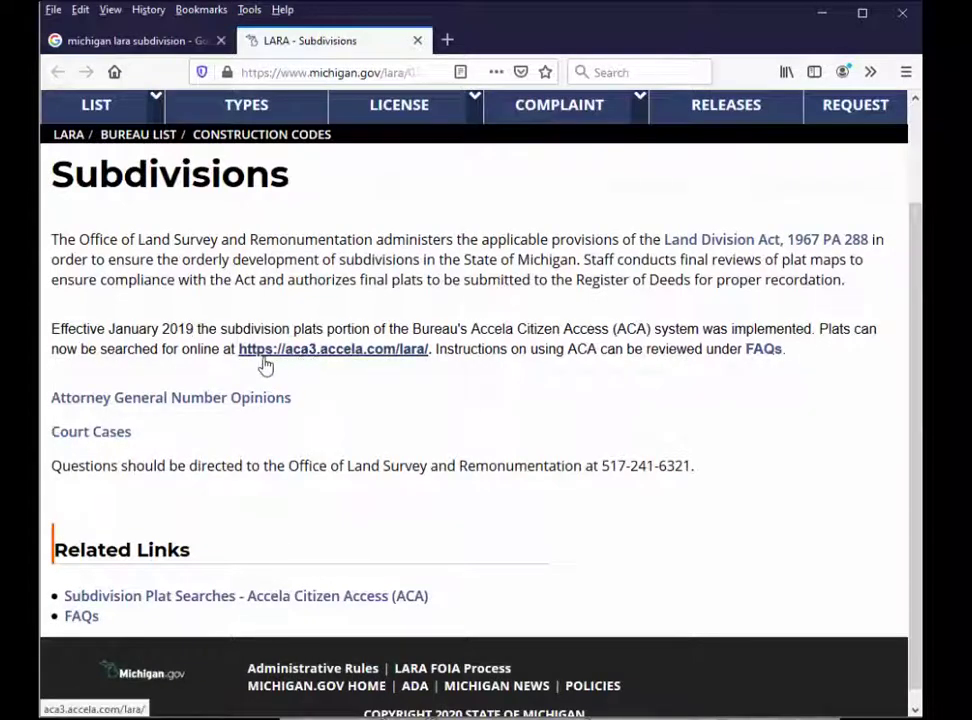
click(299, 353)
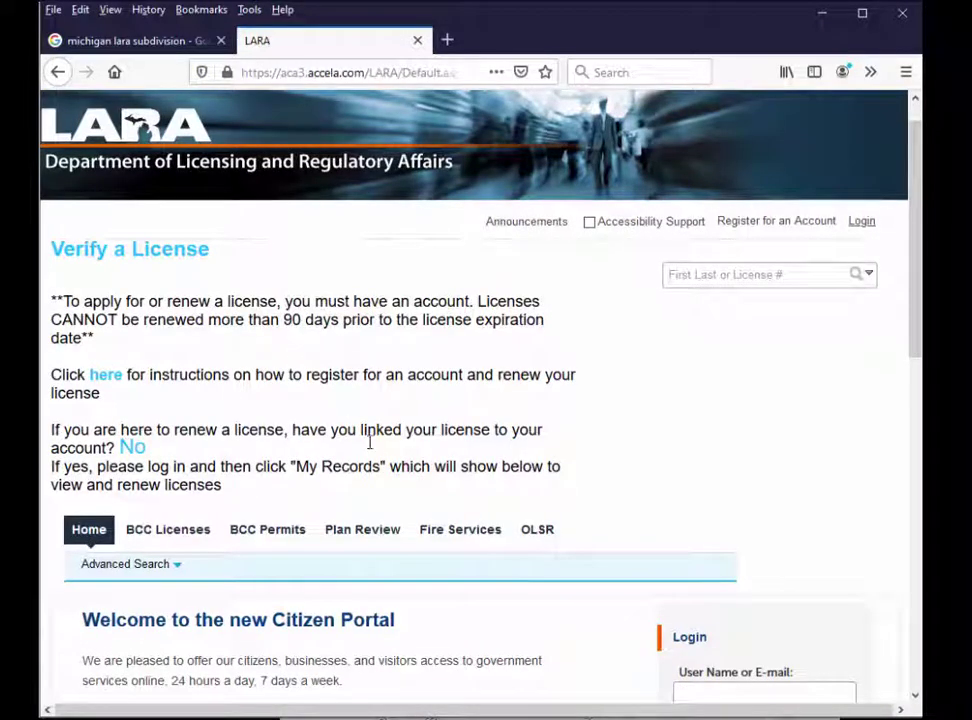
click(549, 544)
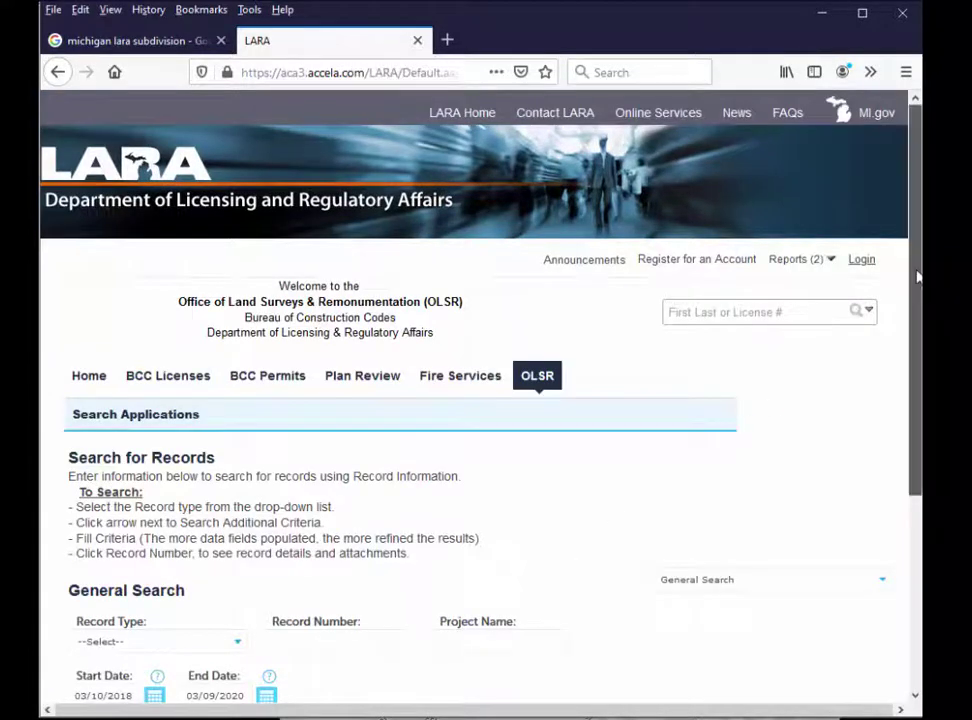
drag(916, 289, 918, 463)
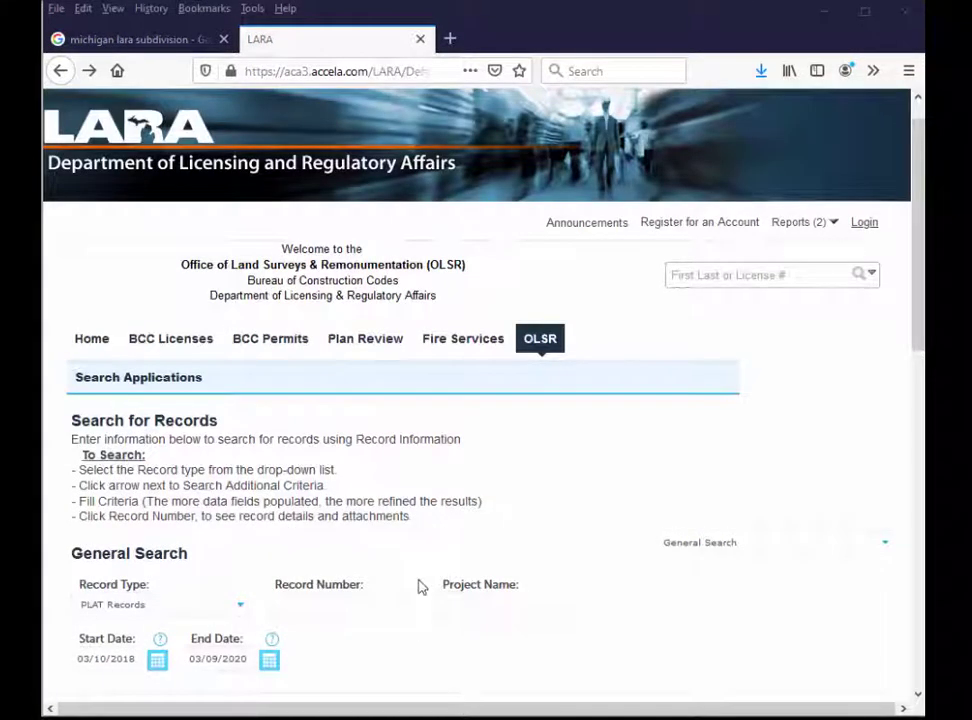
drag(920, 341, 918, 362)
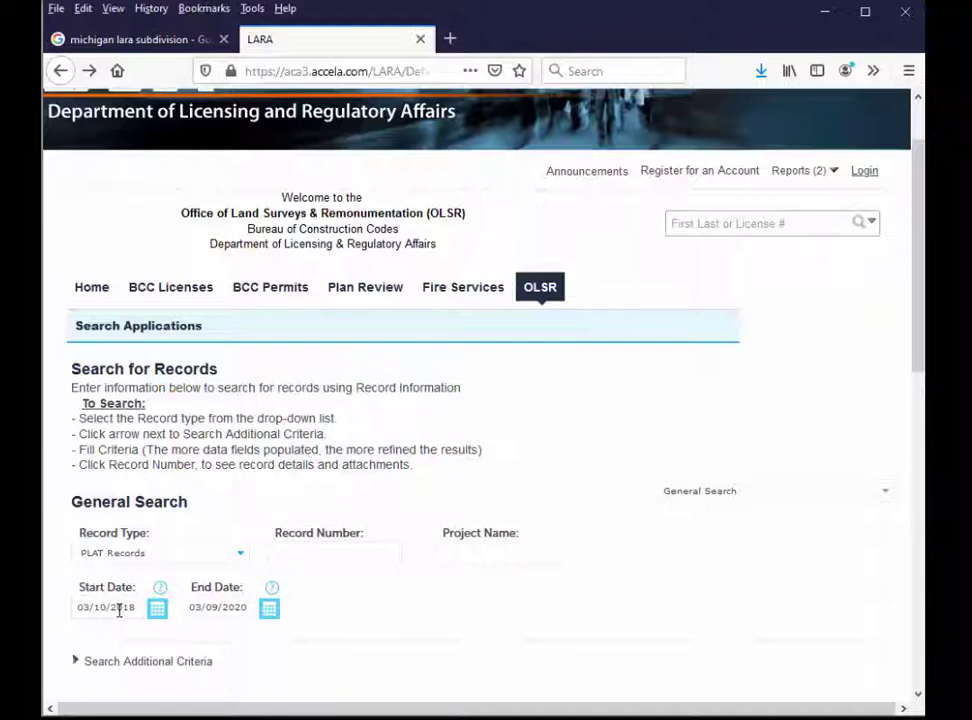
click(124, 611)
drag(78, 611, 138, 611)
click(138, 611)
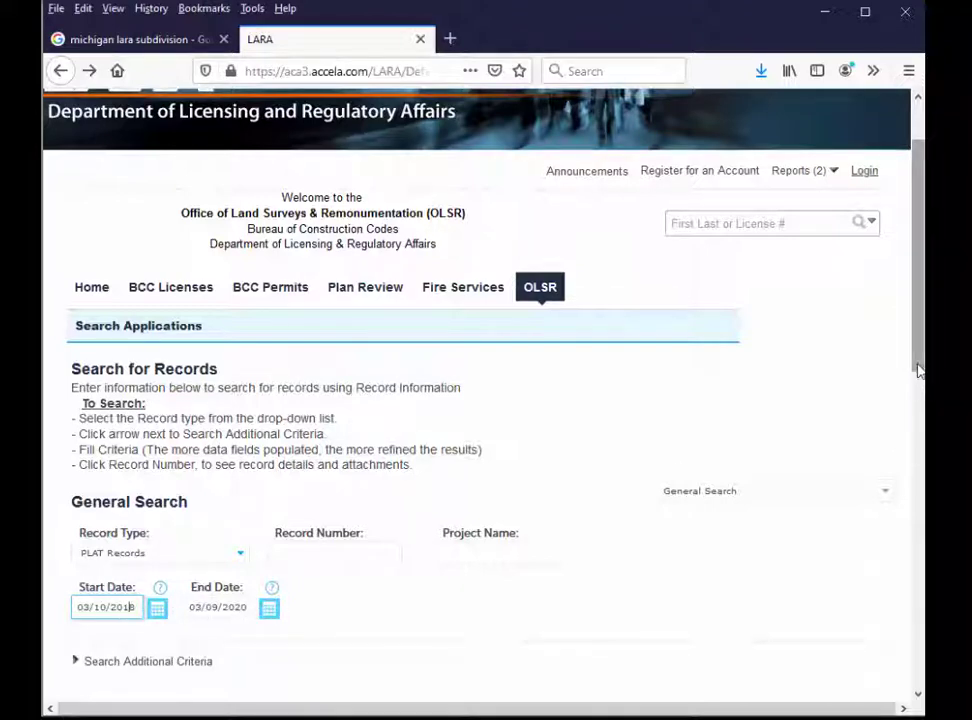
Step: Set the record type to PLAT Records and expand the additional search criteria
scroll(918, 375, down, 1)
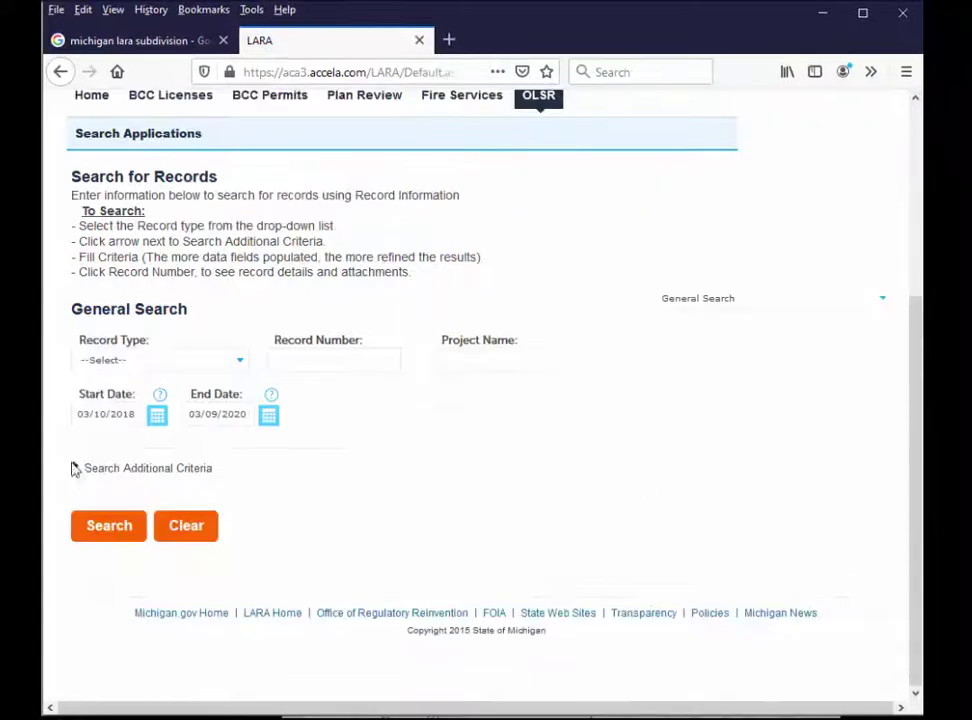
click(241, 362)
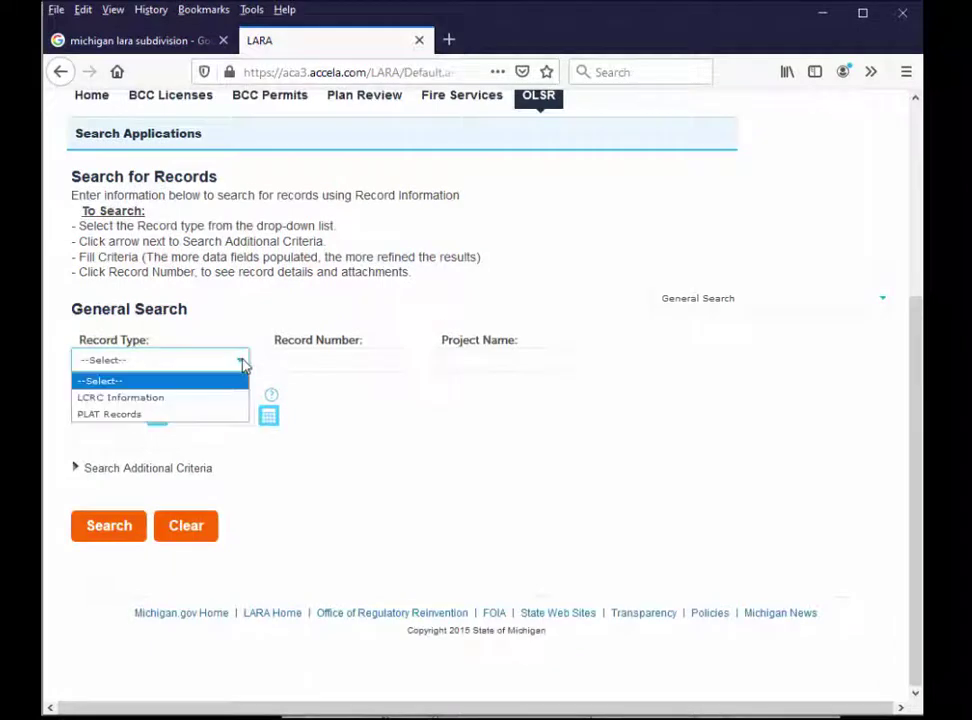
click(125, 415)
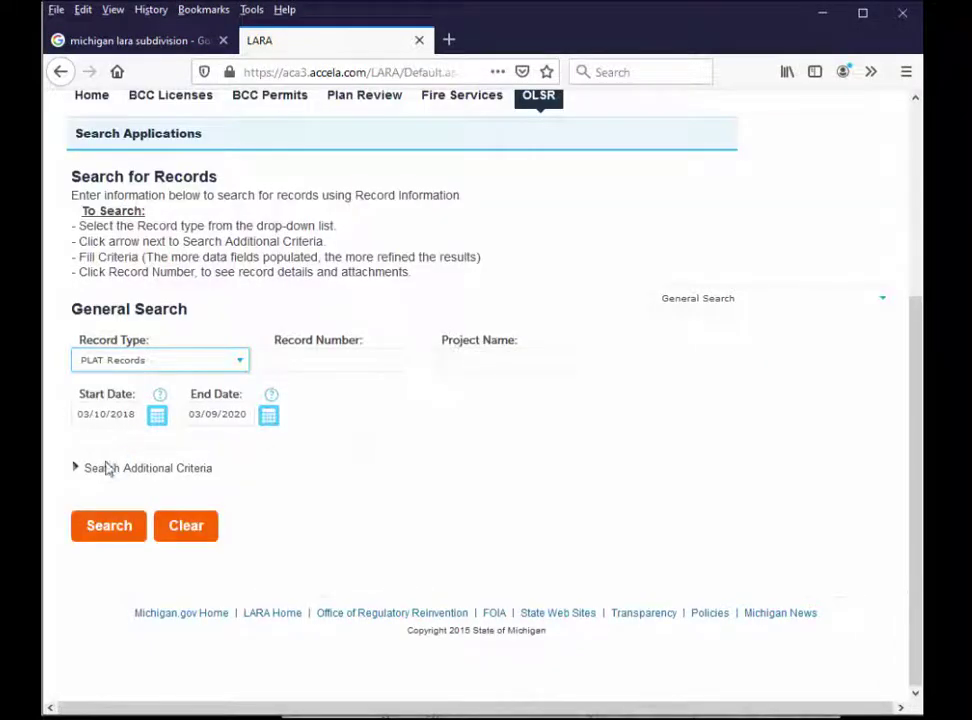
click(75, 469)
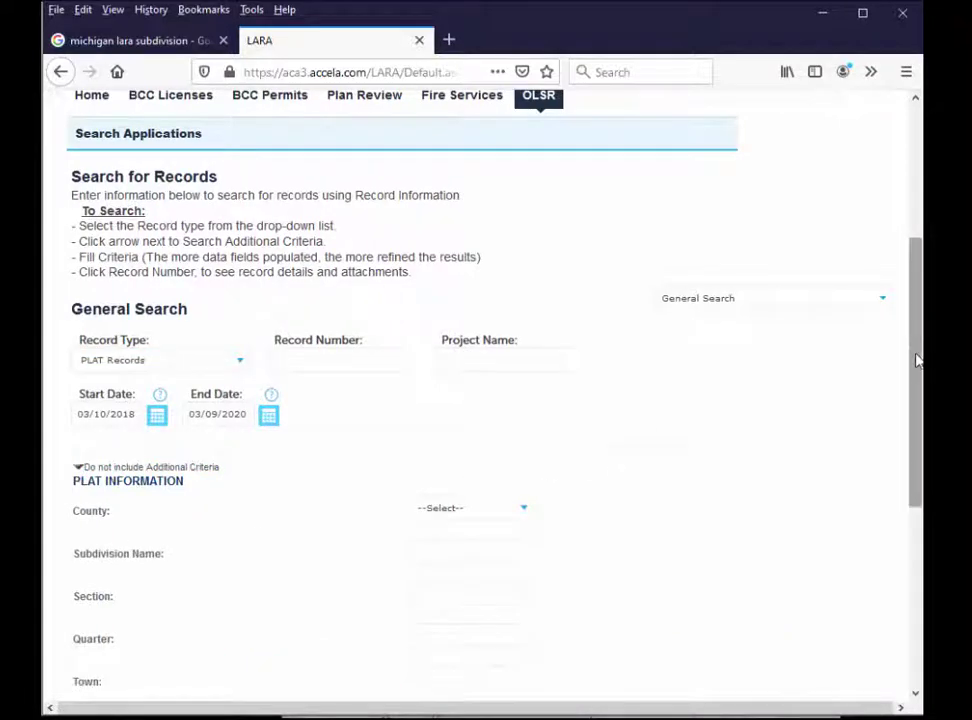
Step: Set the county in the plat information criteria to HILLSDALE
drag(916, 369, 916, 430)
click(420, 386)
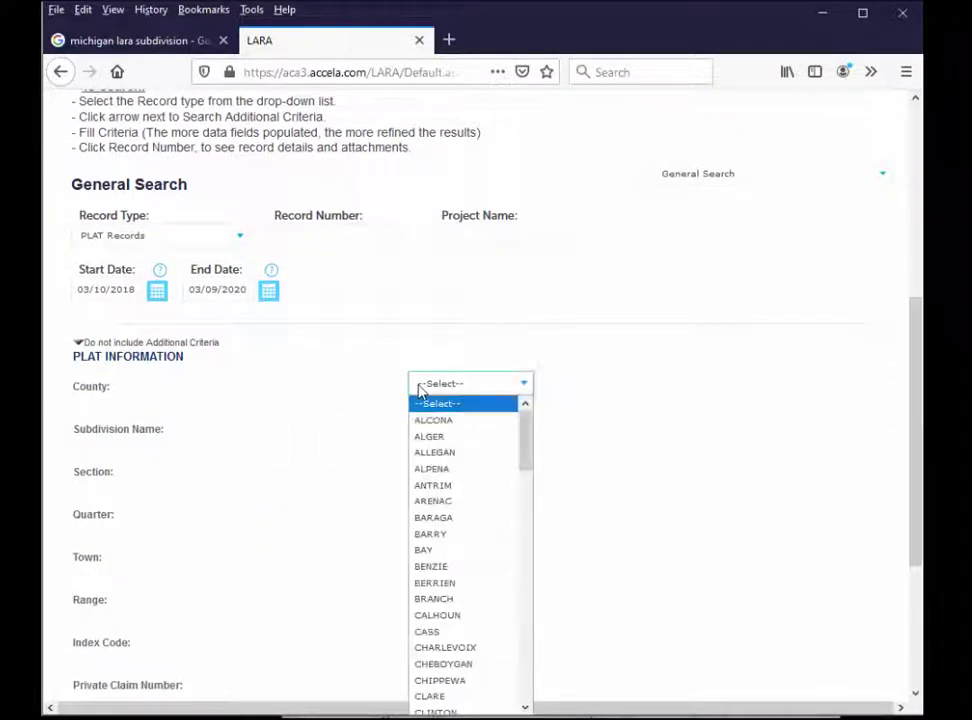
drag(529, 452, 525, 540)
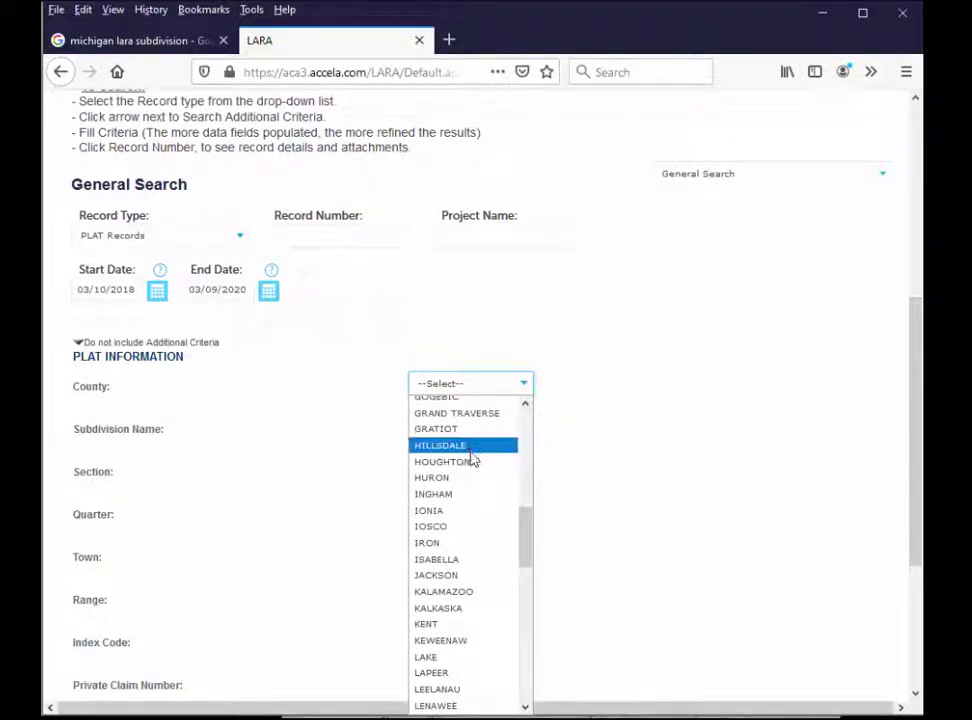
click(450, 447)
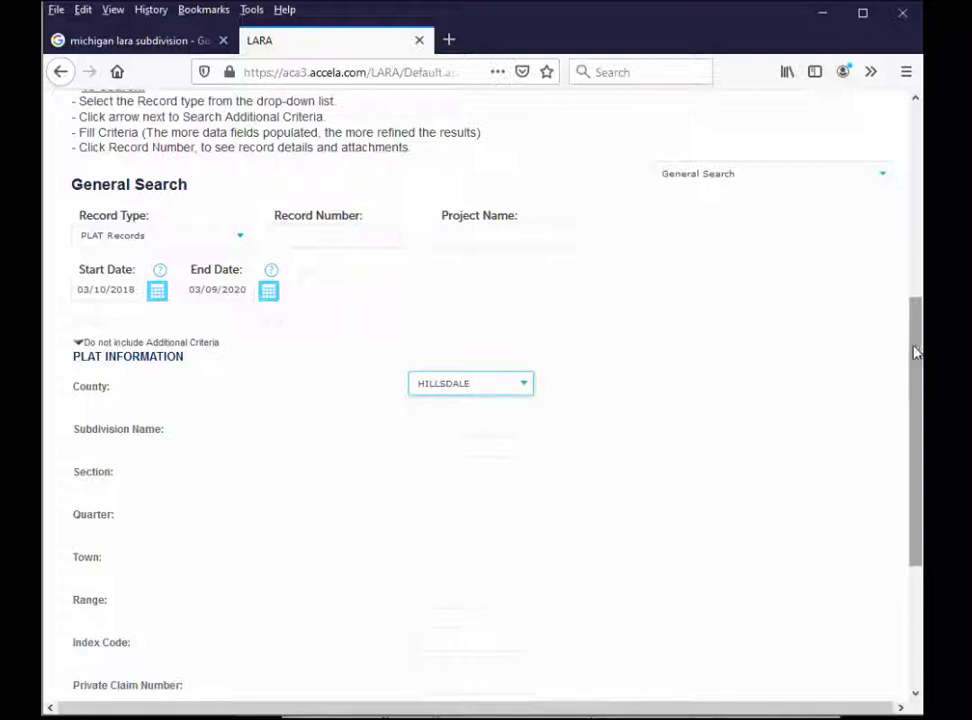
scroll(917, 332, up, 1)
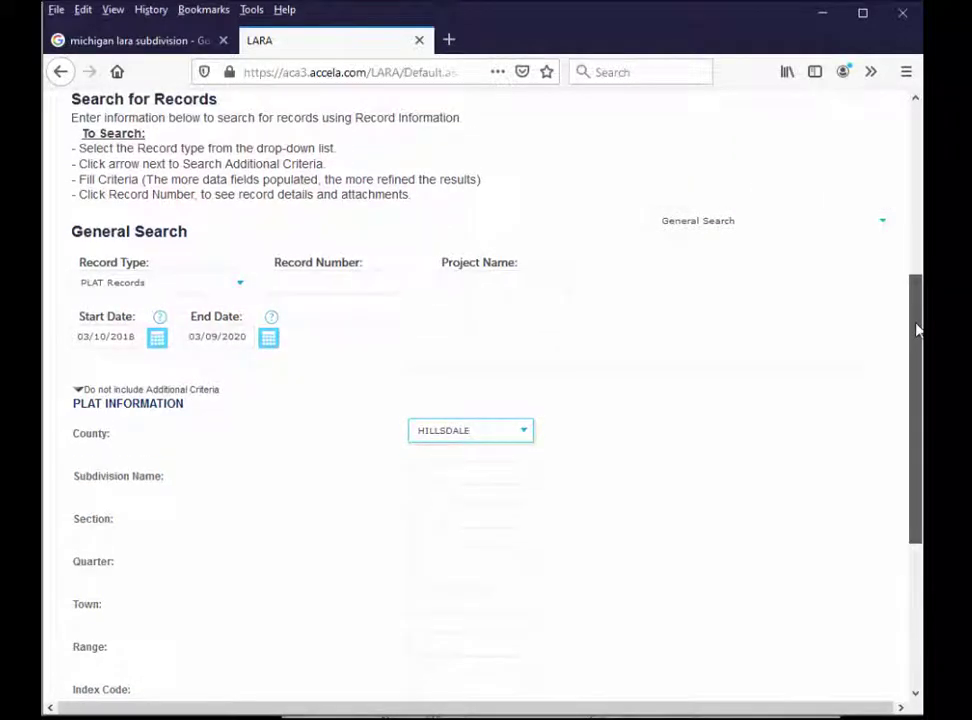
drag(916, 330, 914, 393)
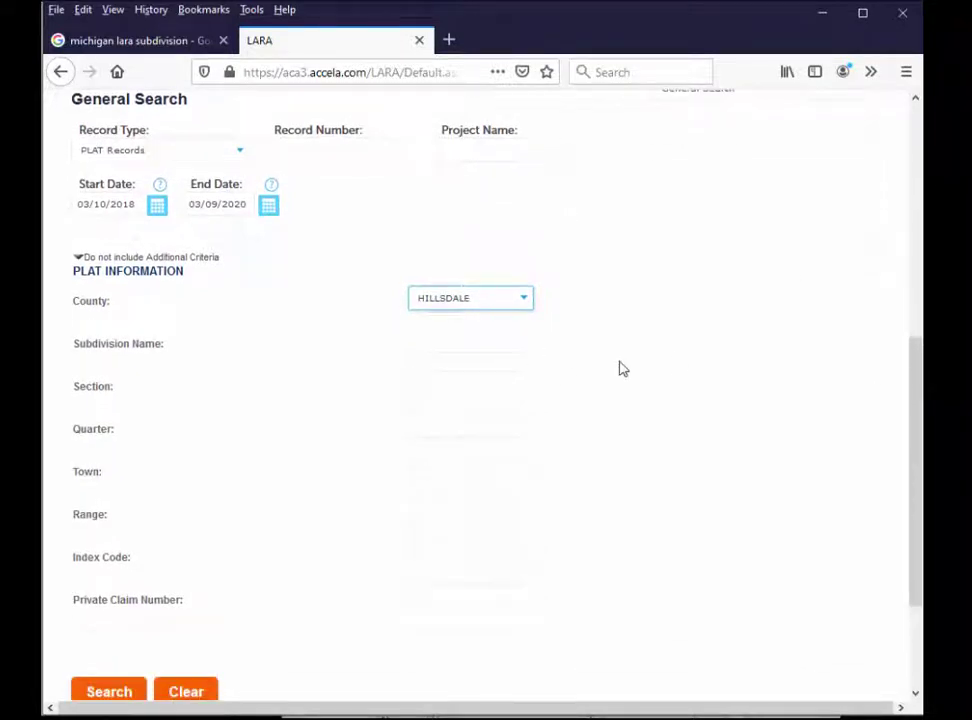
Step: Enter jonesville as the subdivision name in the plat criteria
click(470, 346)
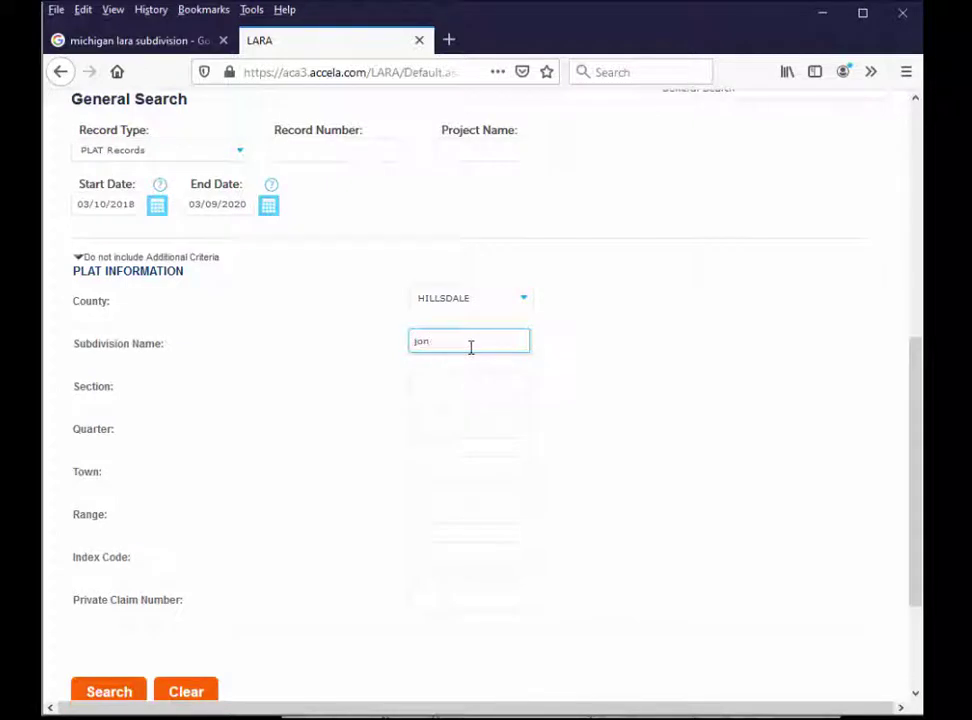
text(jonesville)
click(338, 397)
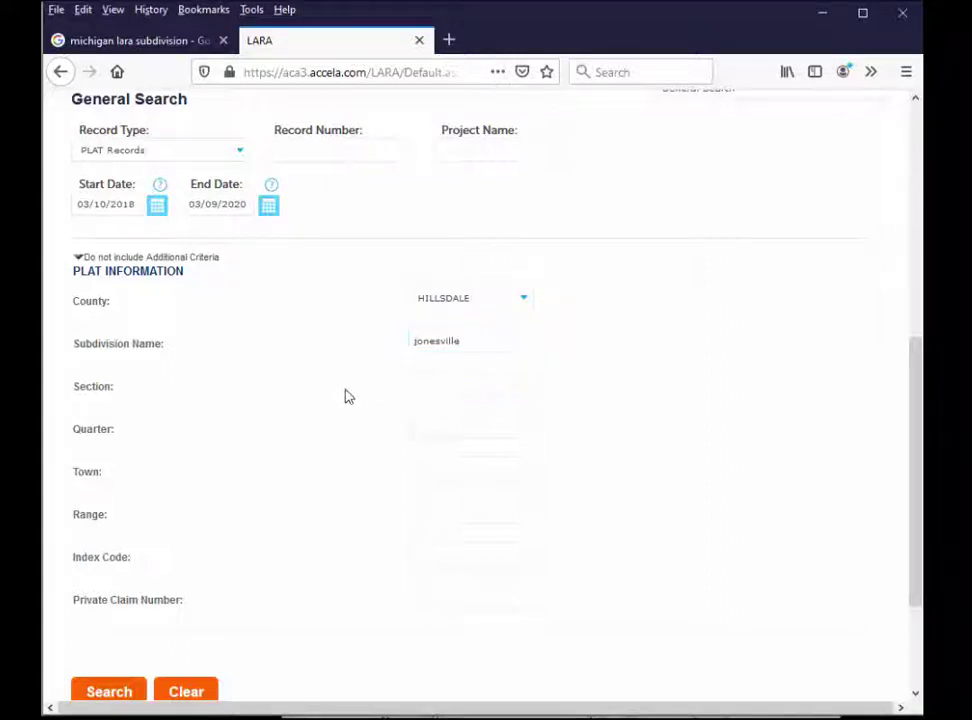
click(451, 380)
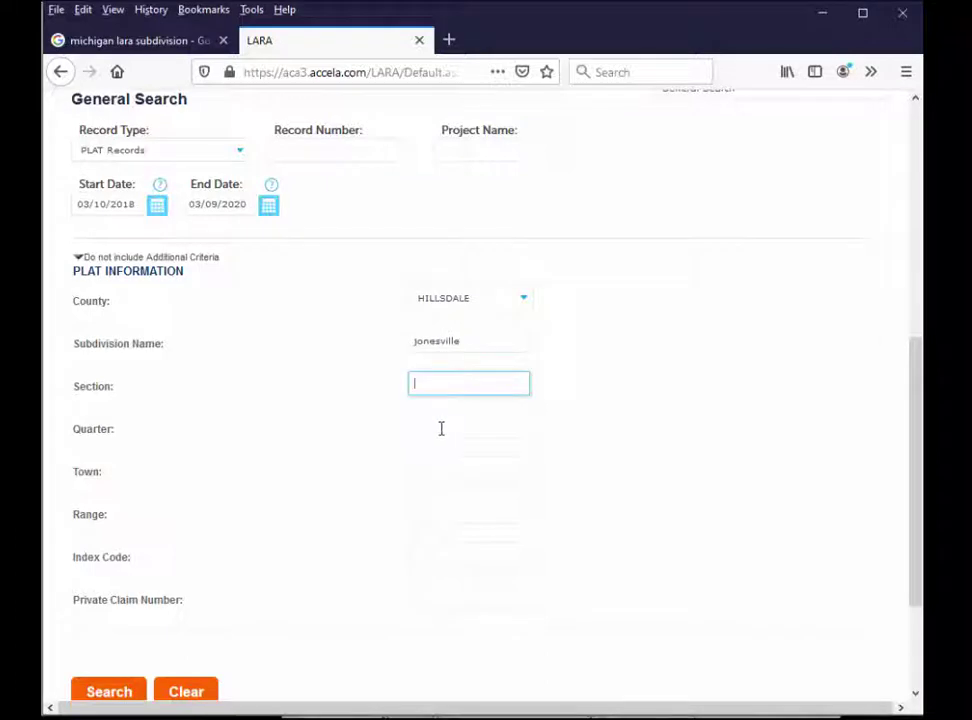
click(440, 469)
click(439, 513)
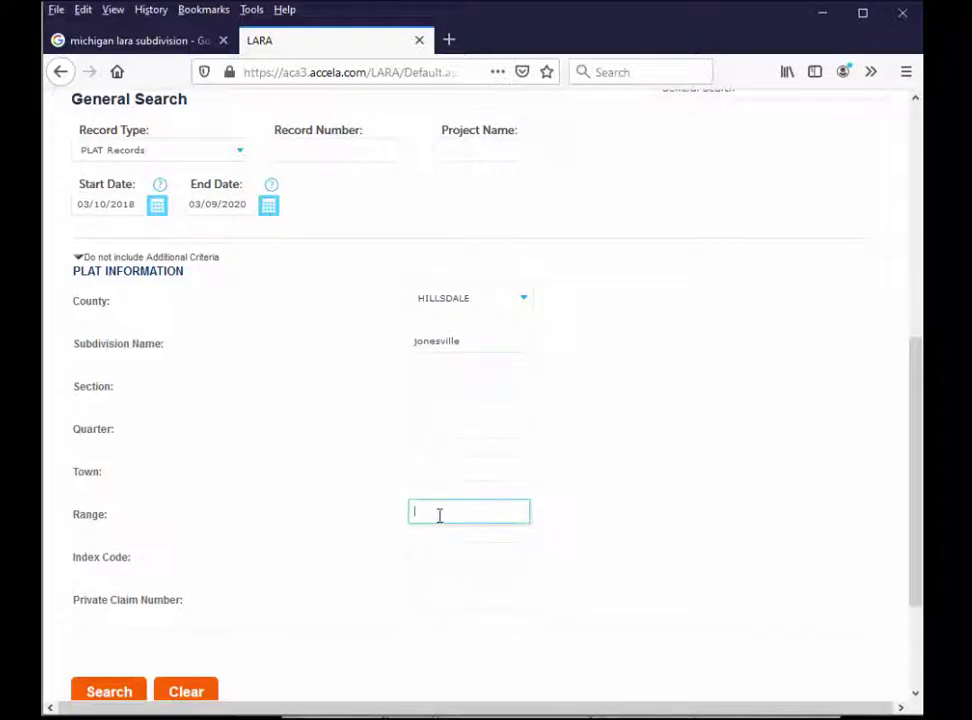
click(425, 463)
click(439, 509)
click(437, 379)
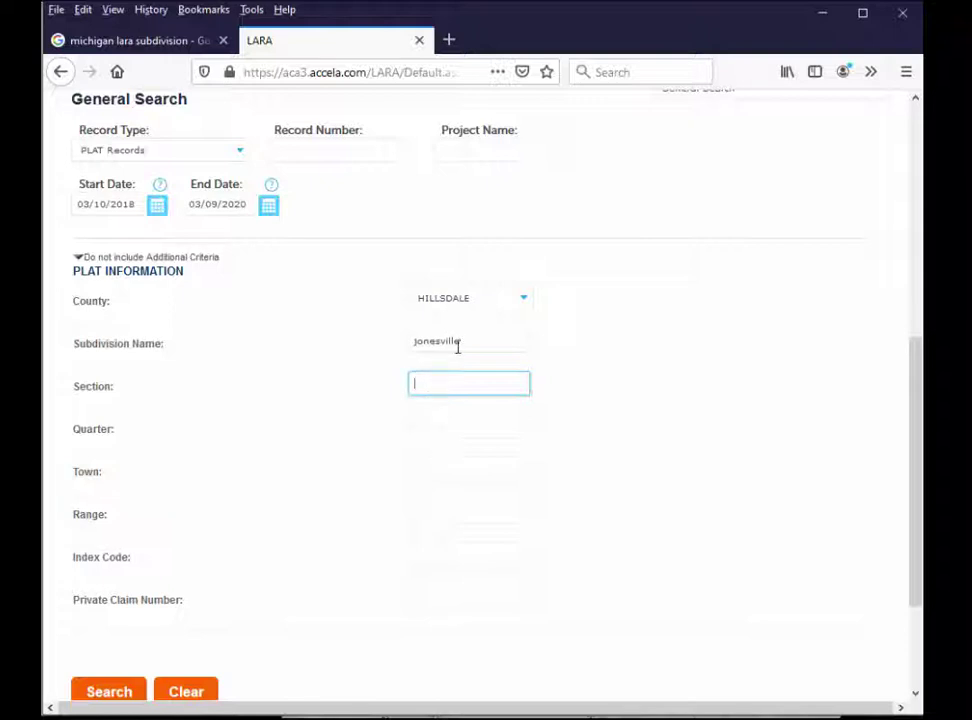
Step: Run the plat search and open record PLATS-67499 for the village of Jonesville
click(108, 691)
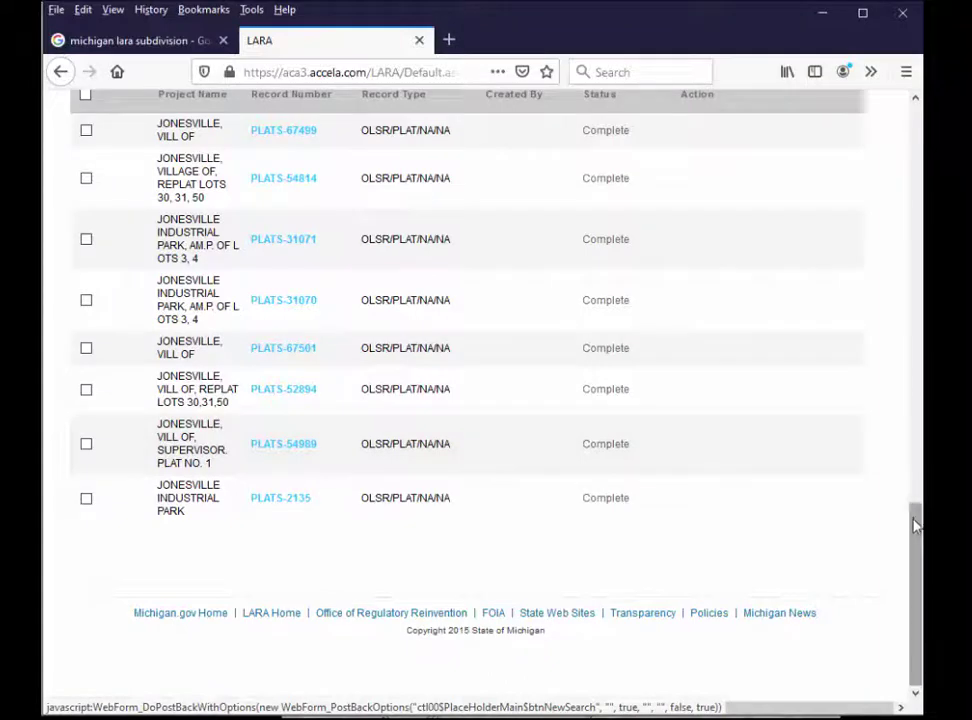
mouse_move(913, 520)
mouse_down()
mouse_move(913, 447)
mouse_move(913, 515)
mouse_up()
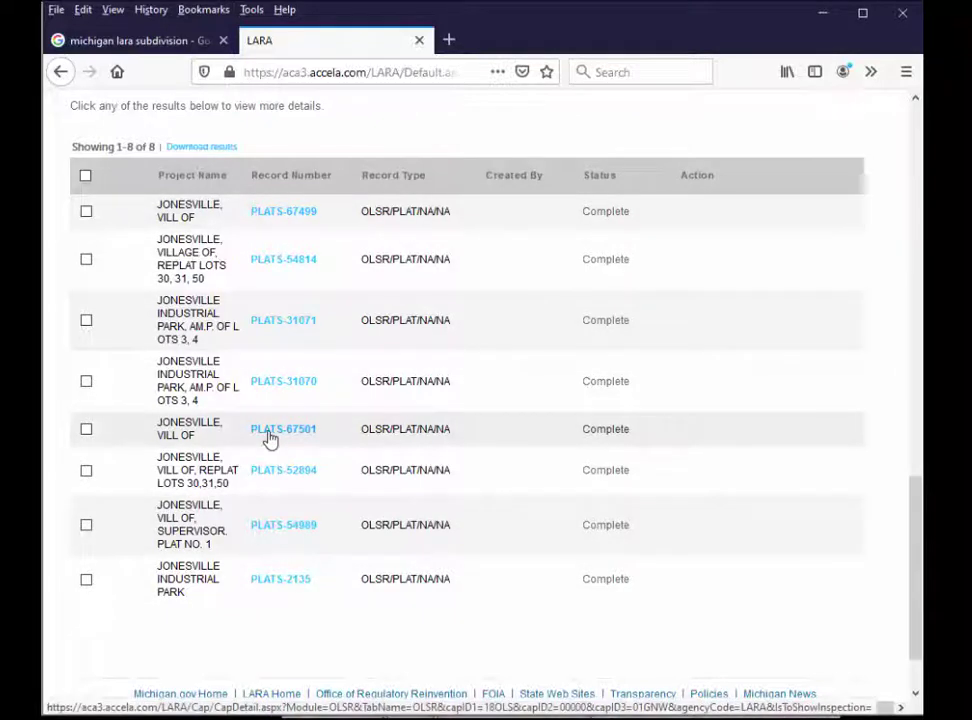
click(272, 212)
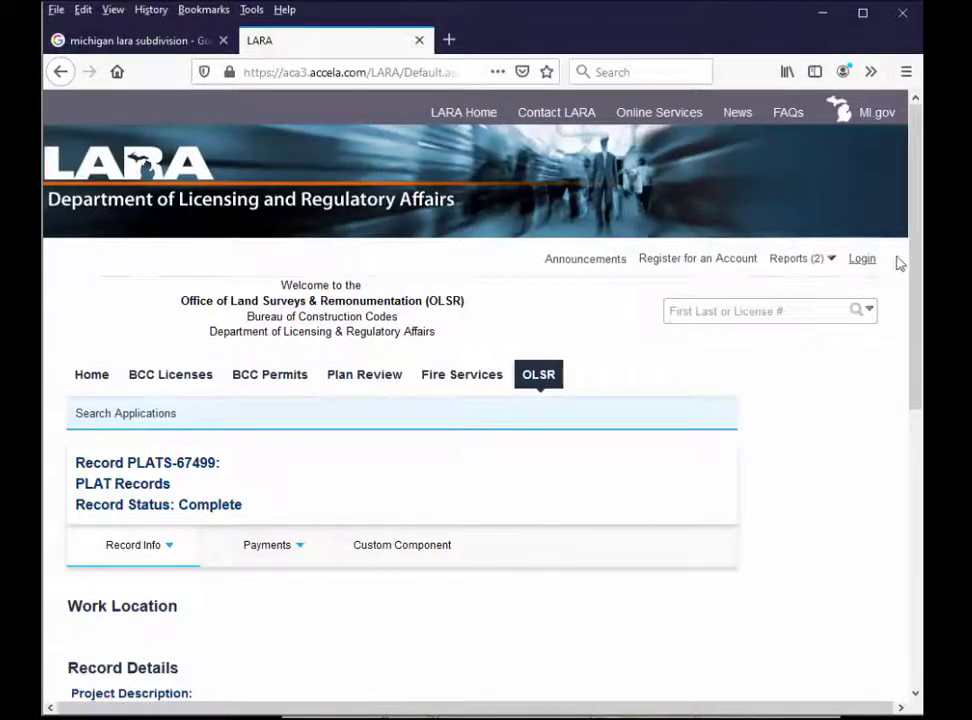
Step: Show the record's attachments and open the plat image 0869801.tif in Photoshop
drag(913, 267, 913, 432)
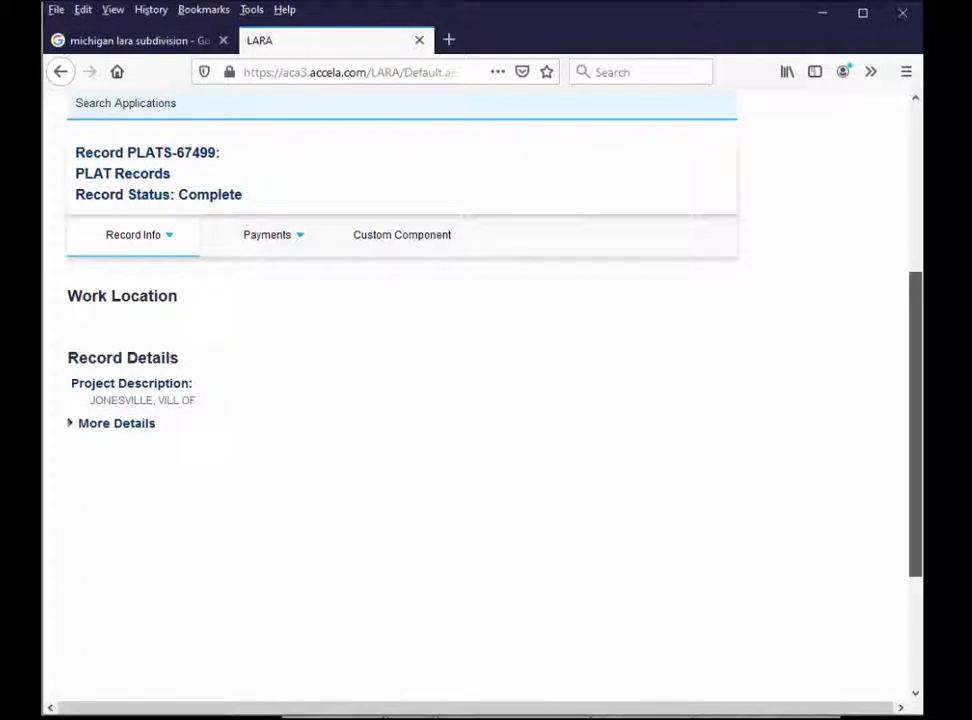
click(174, 245)
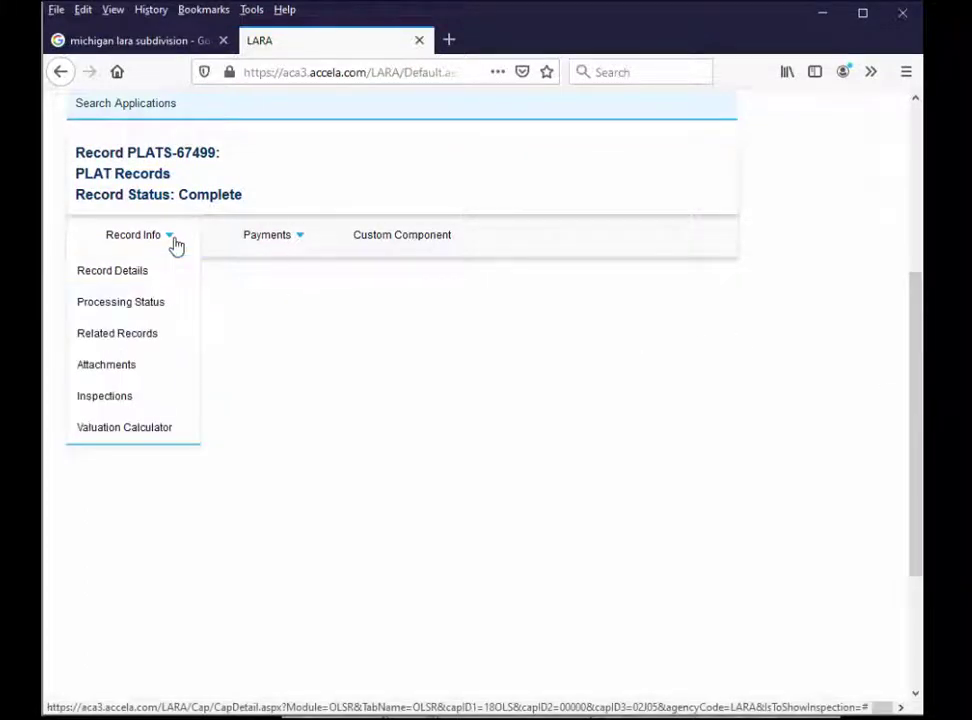
click(118, 370)
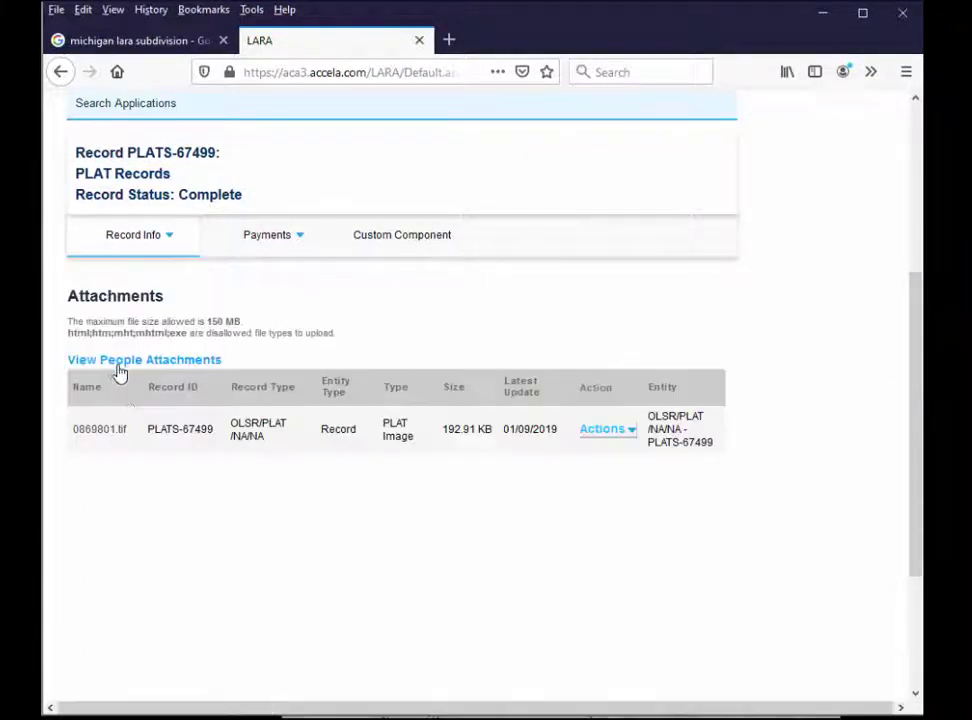
click(98, 432)
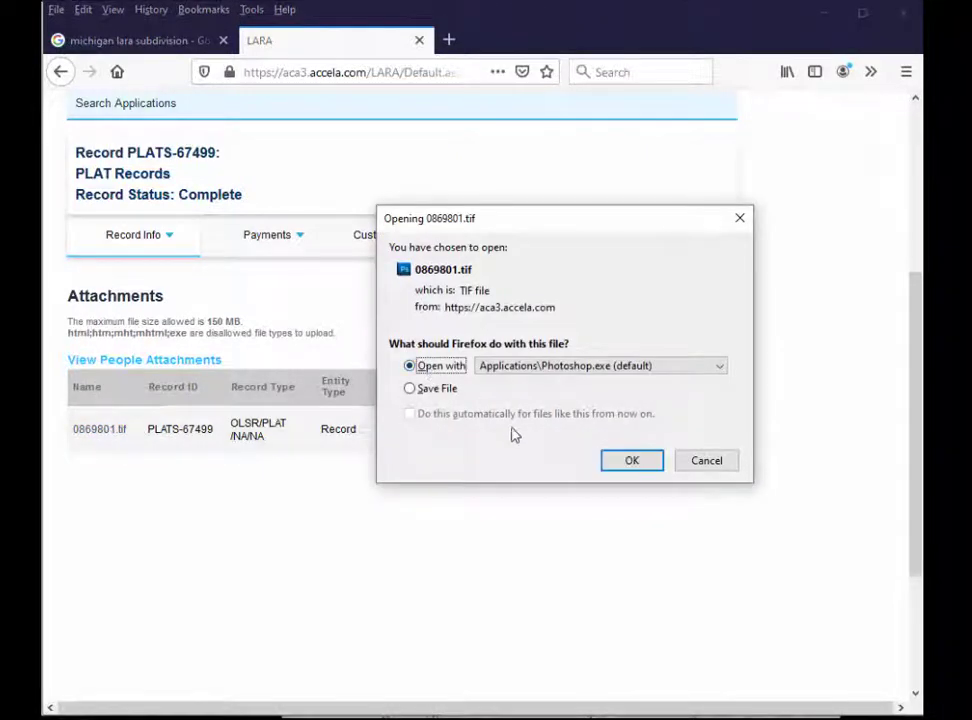
click(629, 465)
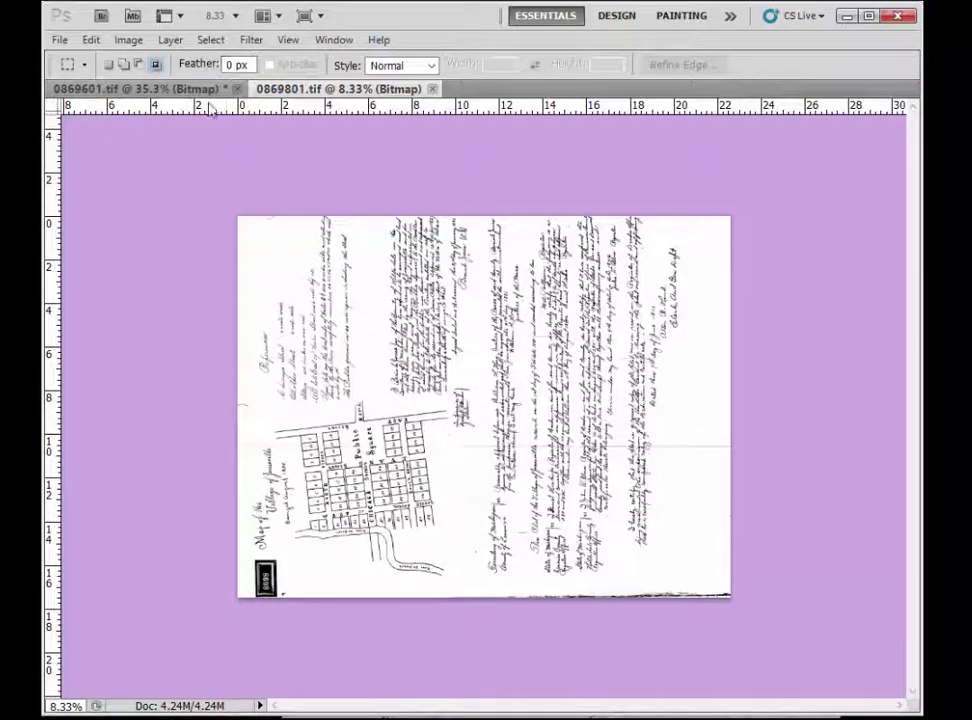
Step: Rotate the Jonesville plat image 0869801.tif 90° clockwise
click(130, 39)
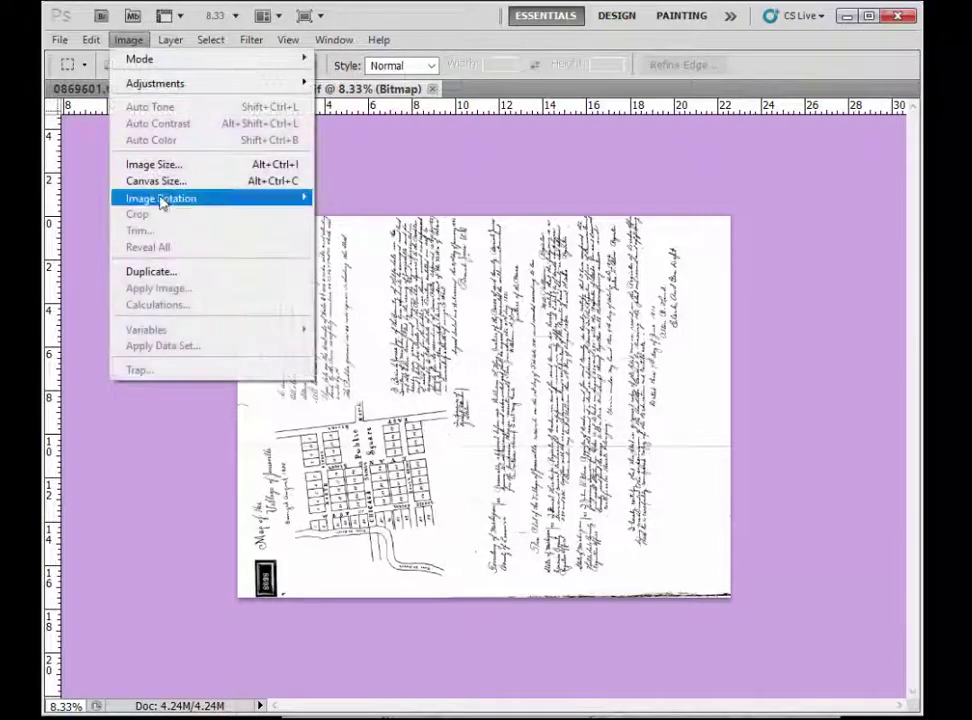
mouse_move(166, 205)
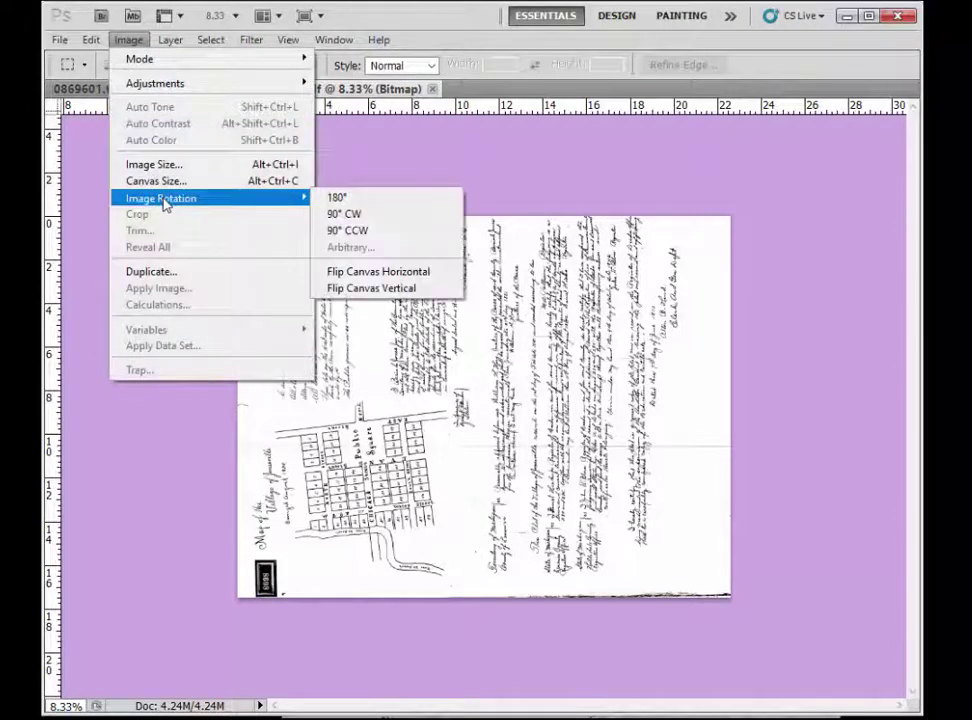
click(365, 213)
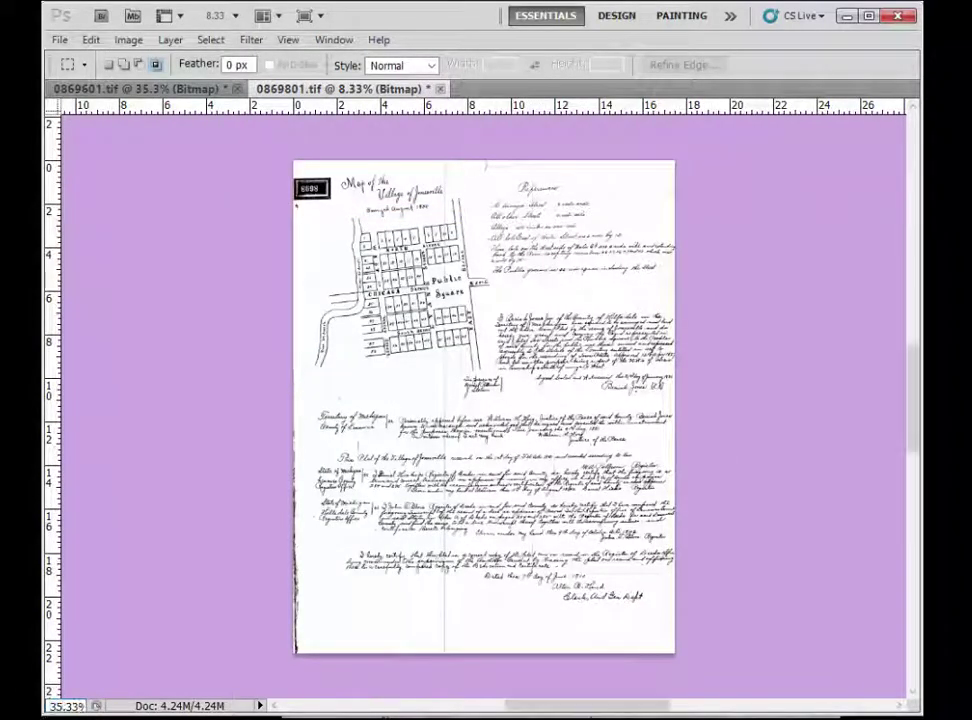
Step: Enlarge the rotated plat to 35.33% and examine the village map from its title to the southernmost lots
key(Return)
scroll(897, 300, up, 10)
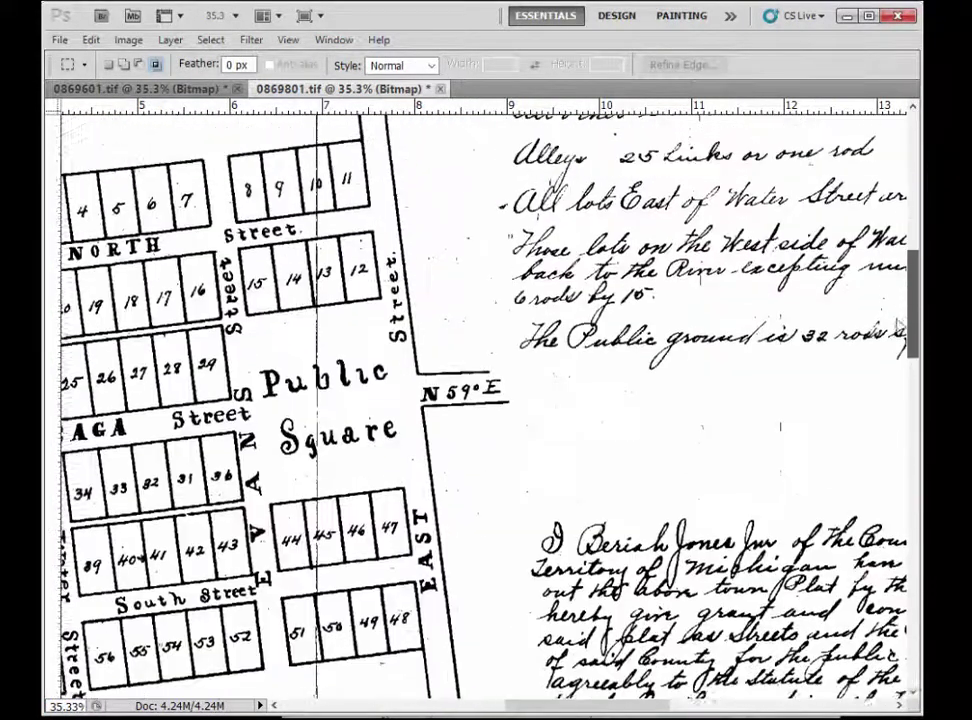
scroll(897, 296, up, 5)
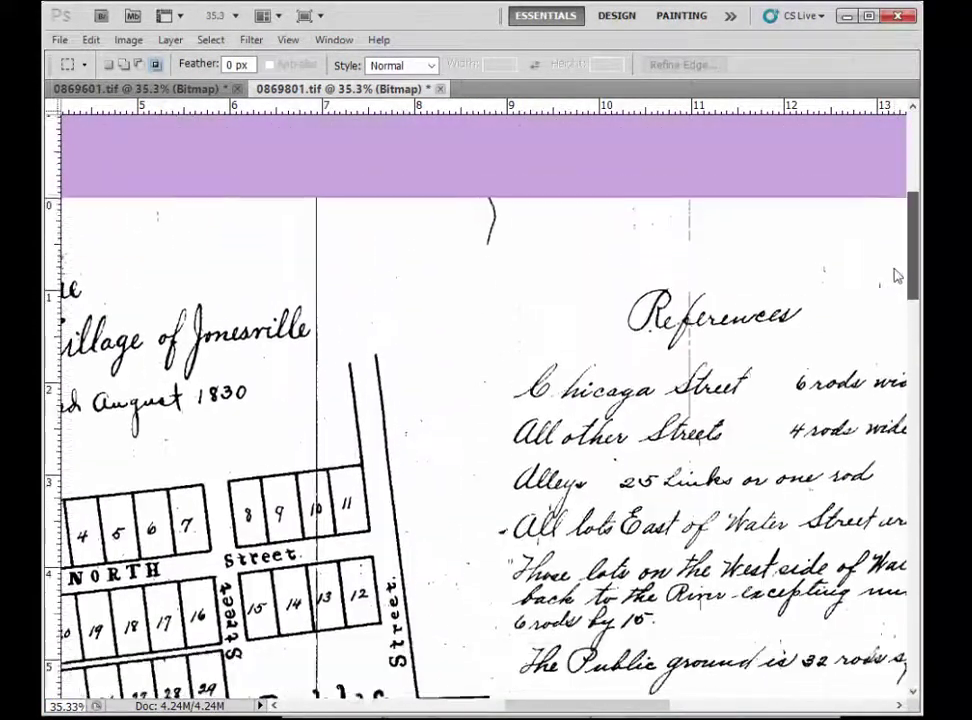
scroll(594, 670, left, 5)
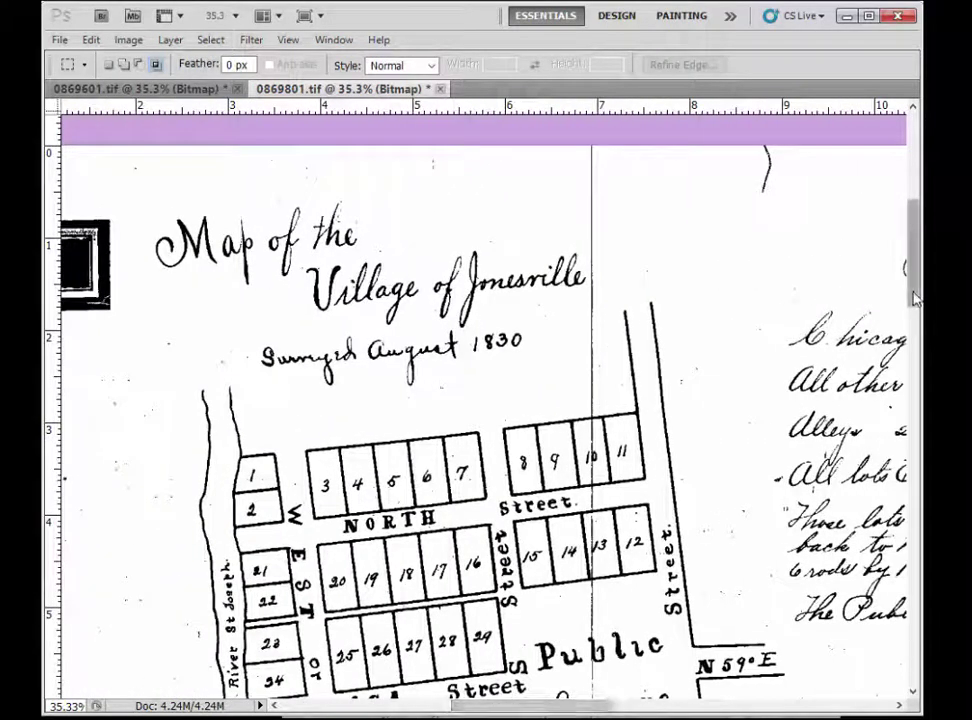
scroll(916, 383, down, 5)
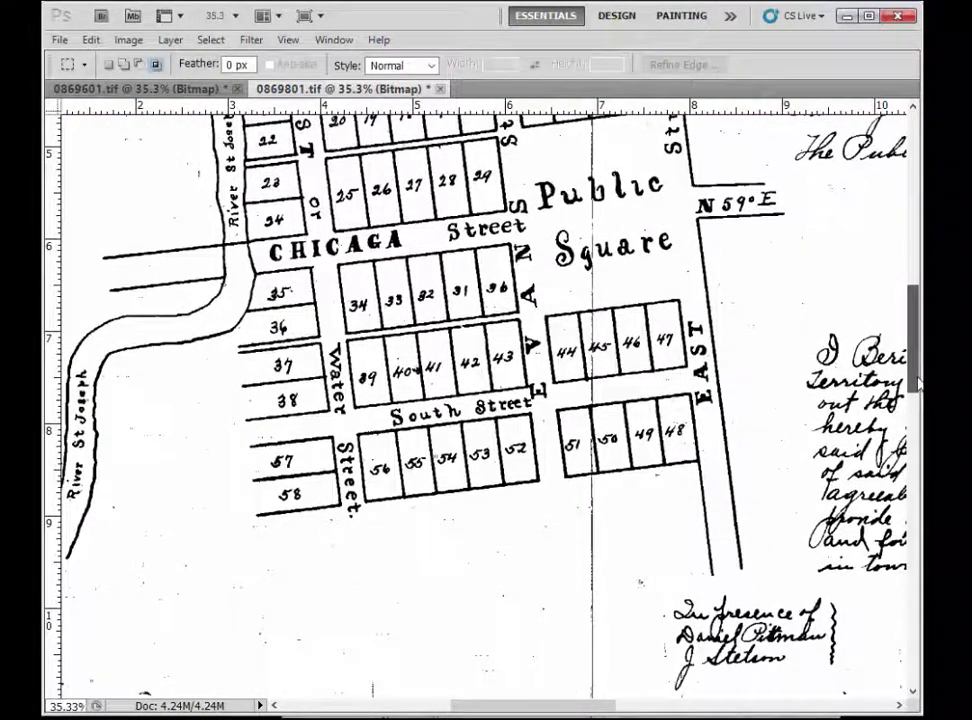
drag(916, 383, 915, 366)
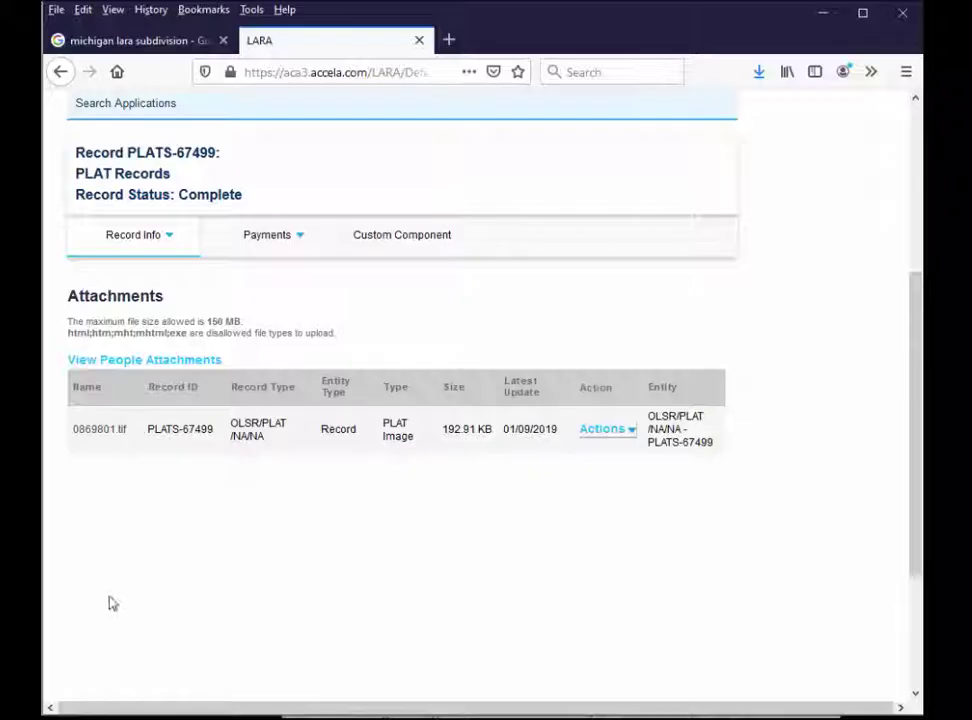
Step: Return to the plat search results in the browser and open the other Jonesville record, PLATS-67501
click(60, 74)
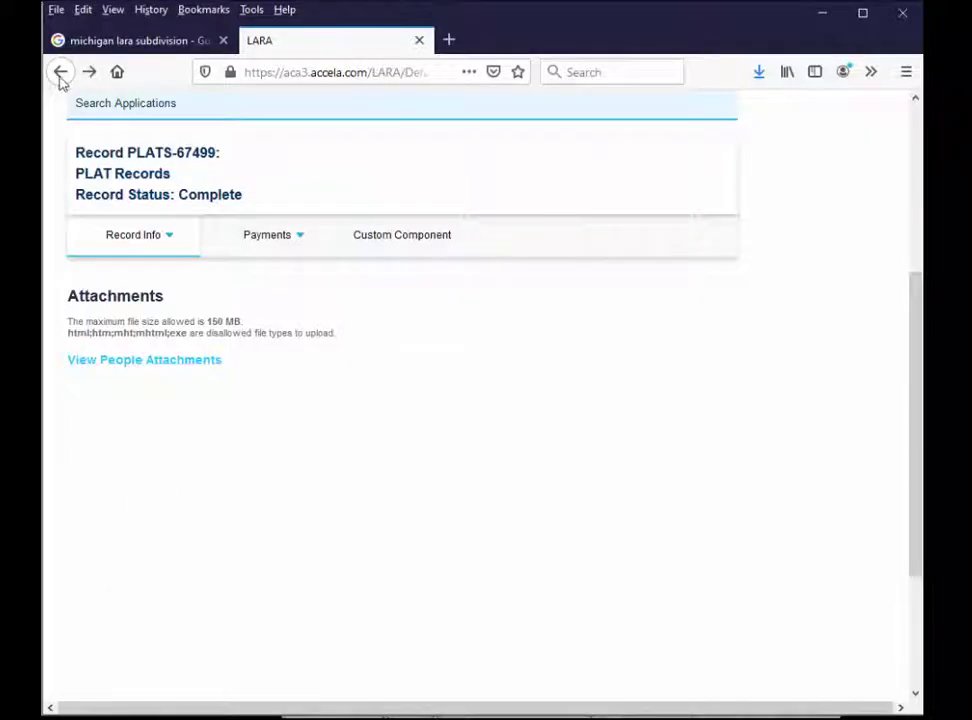
click(60, 74)
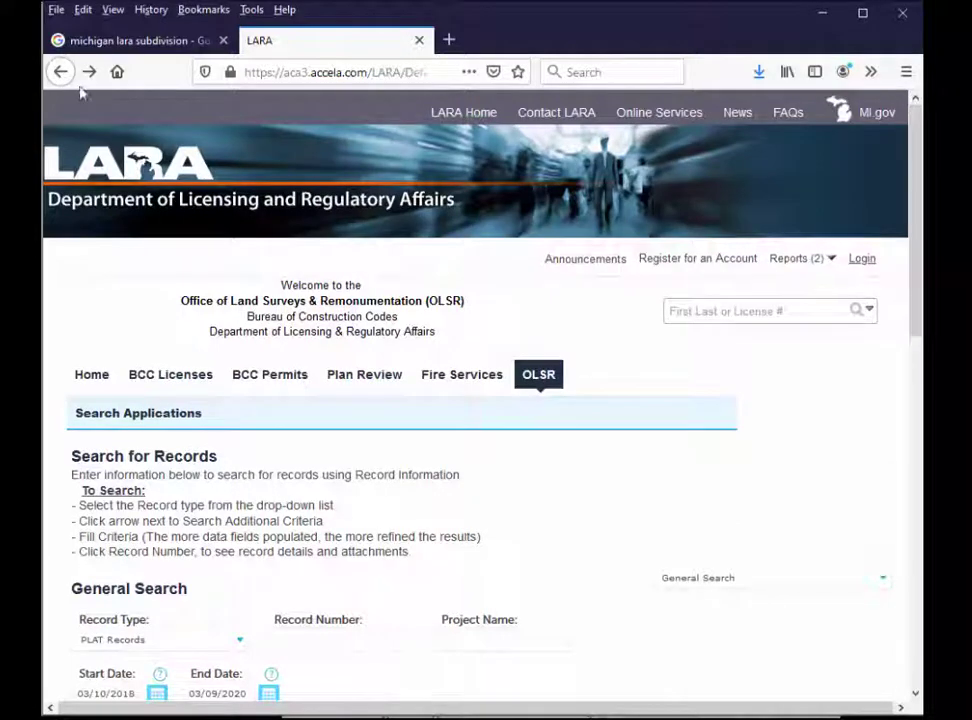
drag(918, 217, 918, 535)
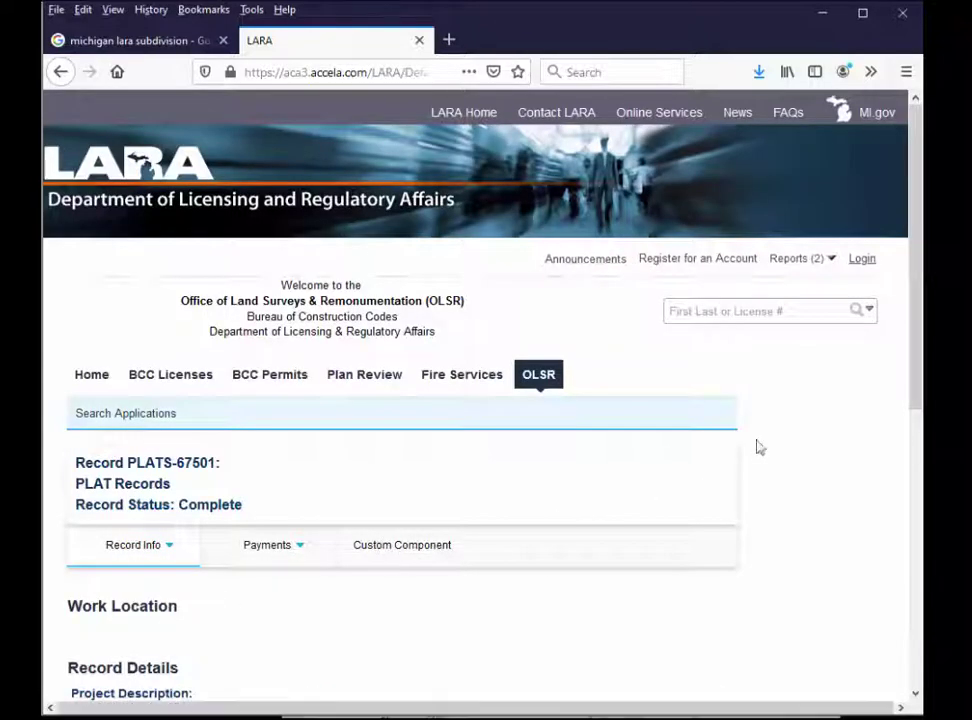
Step: Show the attachments of record PLATS-67501 and open its plat image 0869801.tif in Photoshop
drag(918, 341, 913, 490)
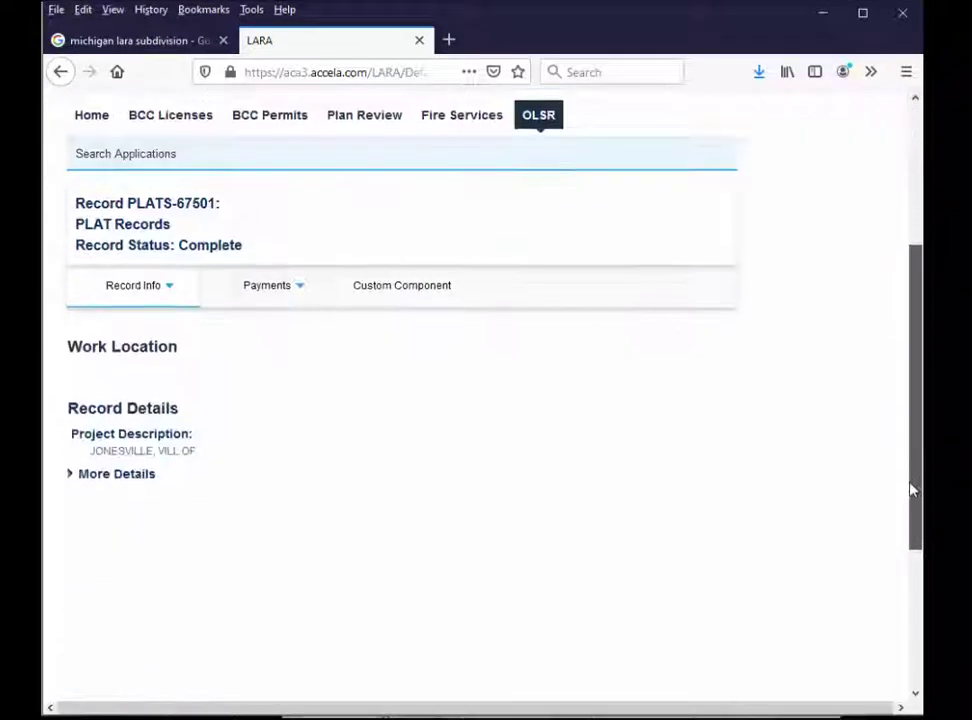
click(134, 281)
click(99, 420)
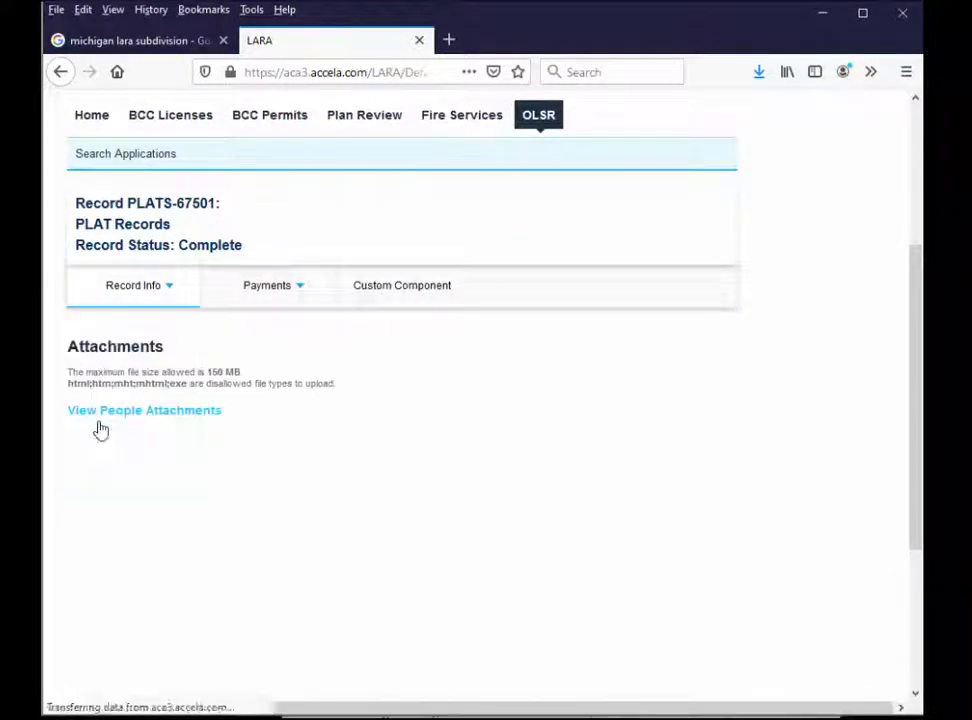
click(96, 484)
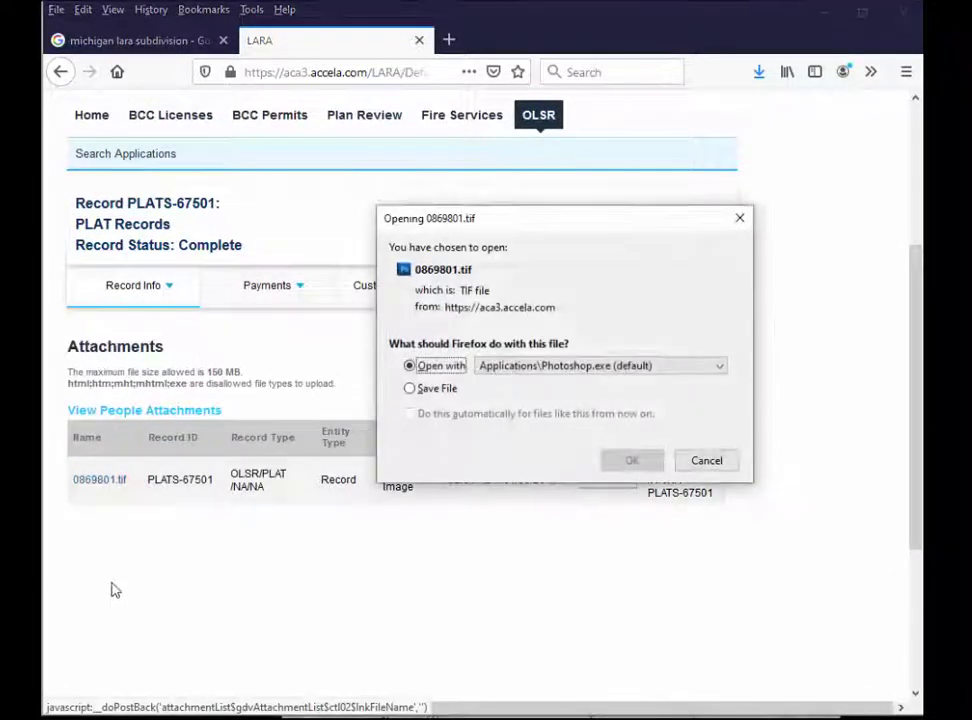
click(631, 461)
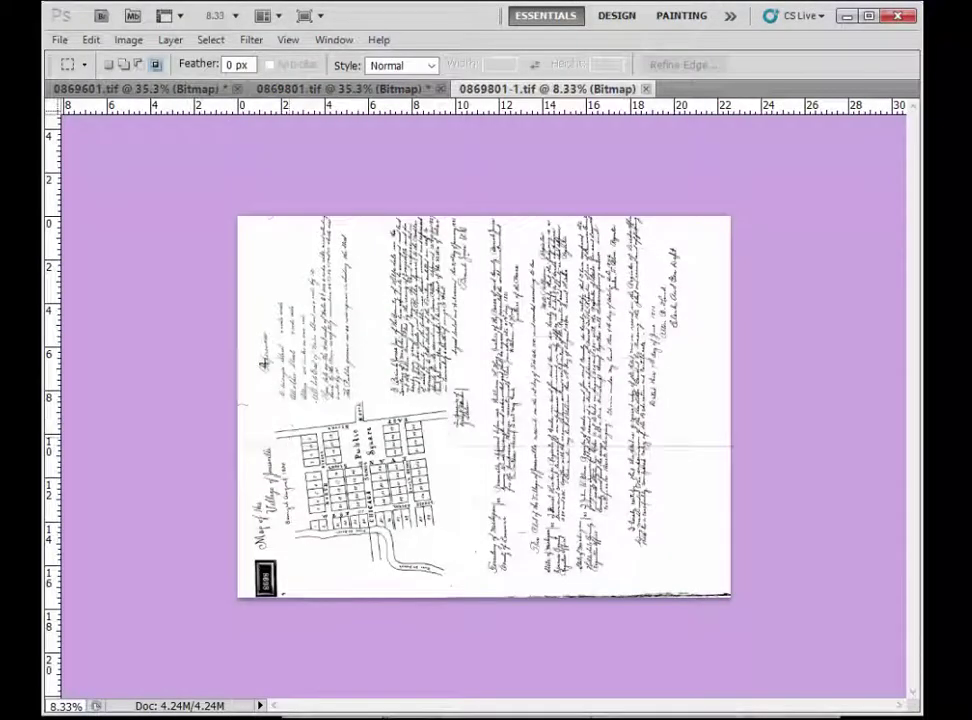
Step: Rotate the newly opened plat image 0869801-1.tif 90° clockwise
click(128, 40)
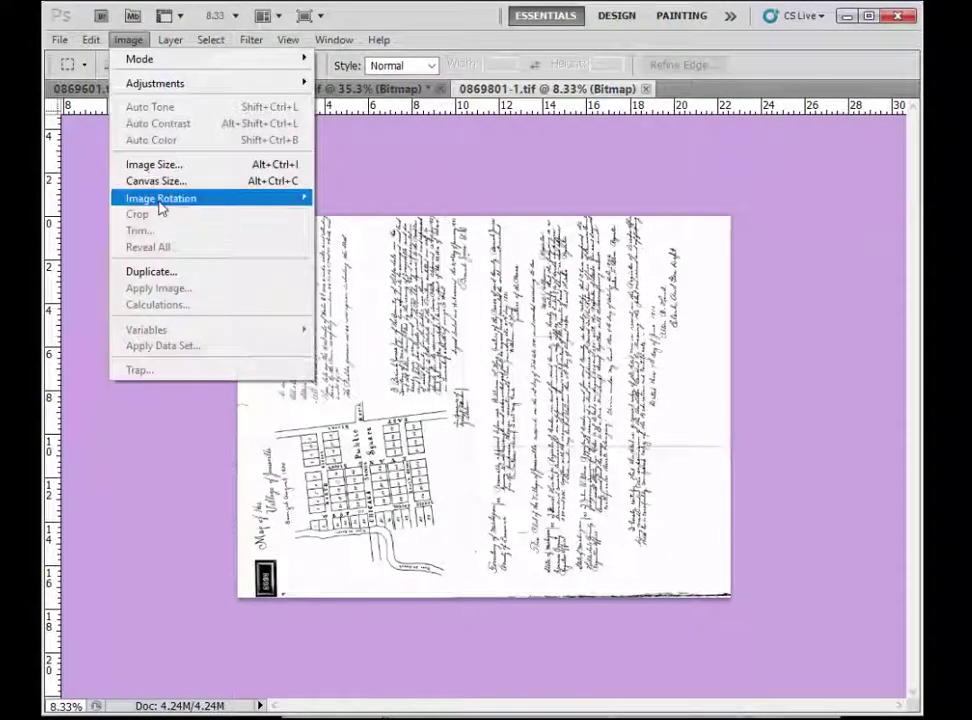
mouse_move(160, 200)
click(355, 213)
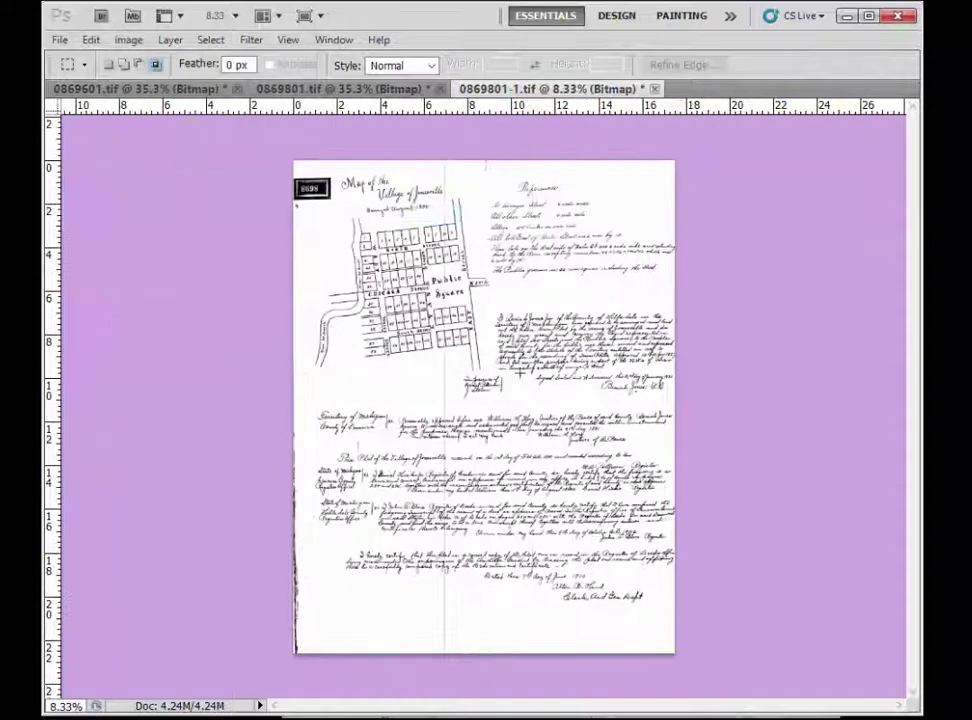
Step: Enlarge the second plat copy to 35.33% and examine the lots around the Public Square
click(57, 707)
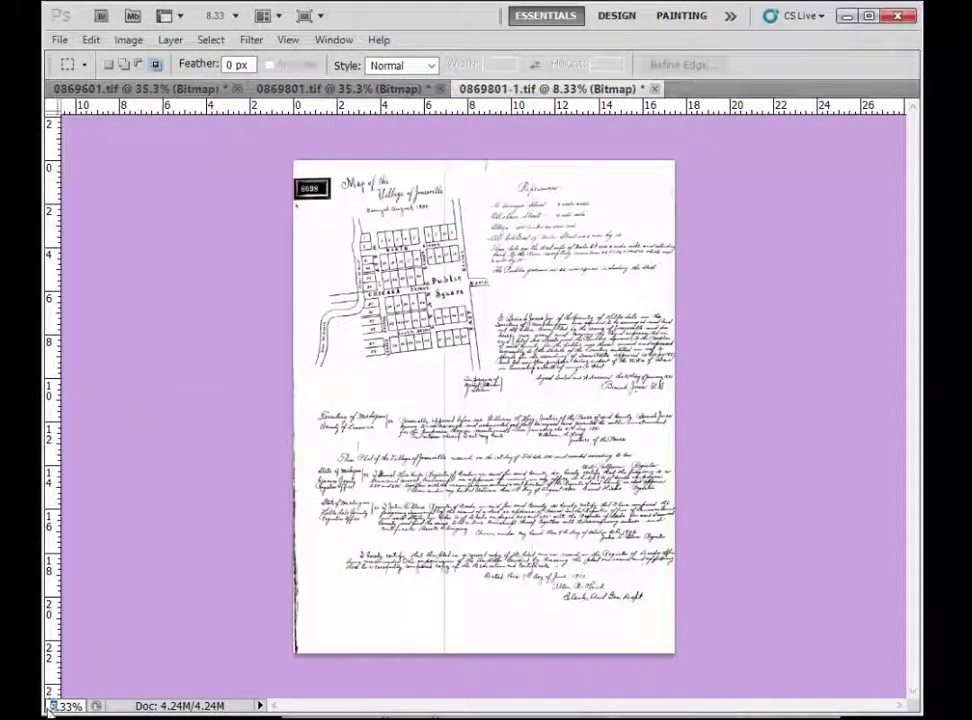
text(35.3)
key(Return)
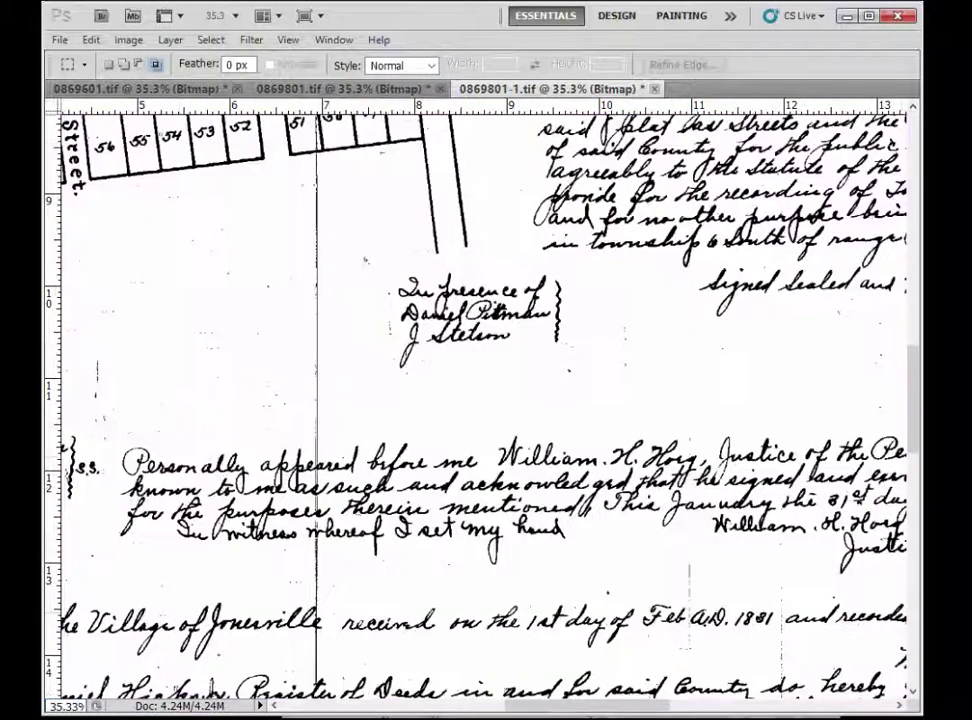
scroll(691, 317, up, 5)
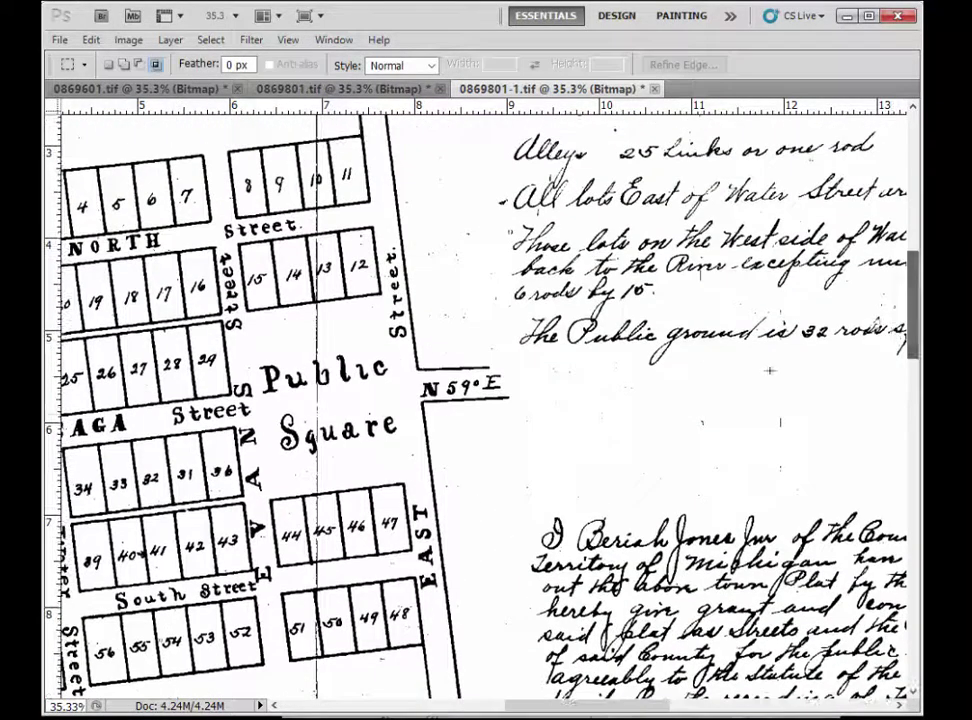